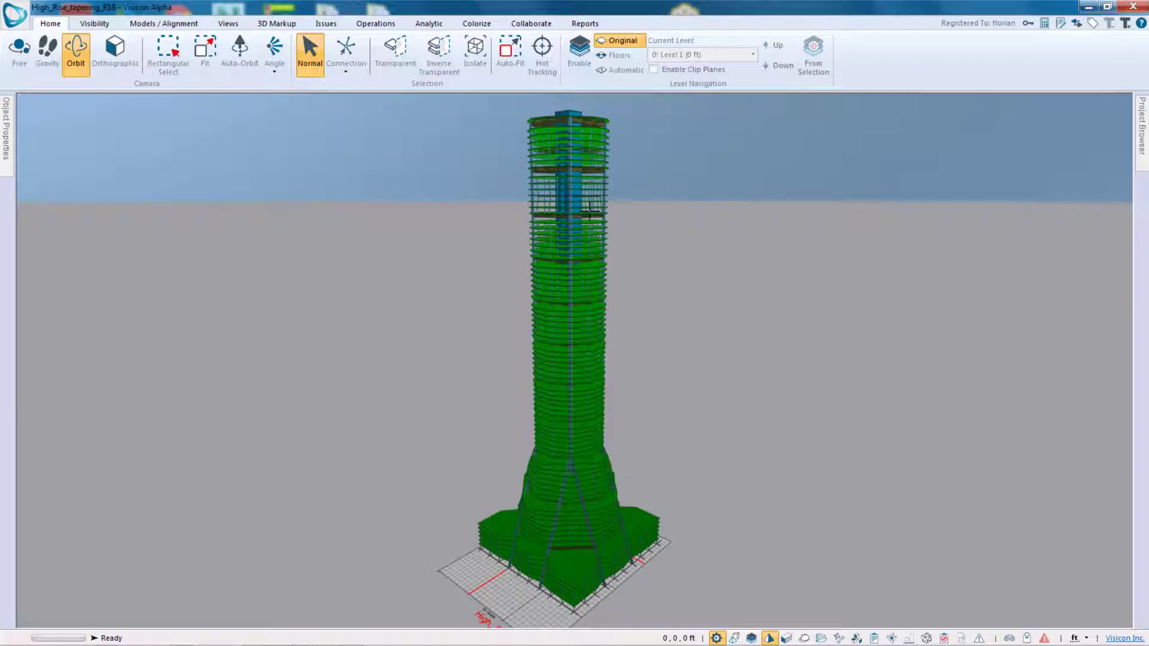
Step: Select the floor slab just below the beam-framed level in the tower's upper half and fit the view closely around it
click(590, 265)
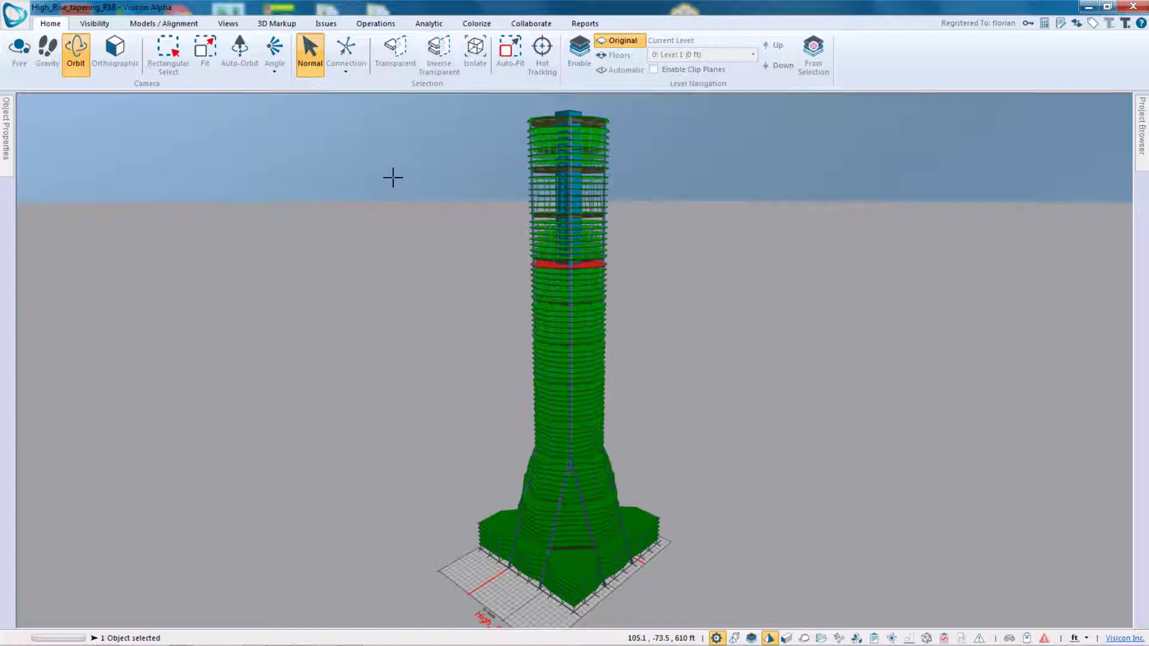
key(f)
drag(628, 471, 557, 437)
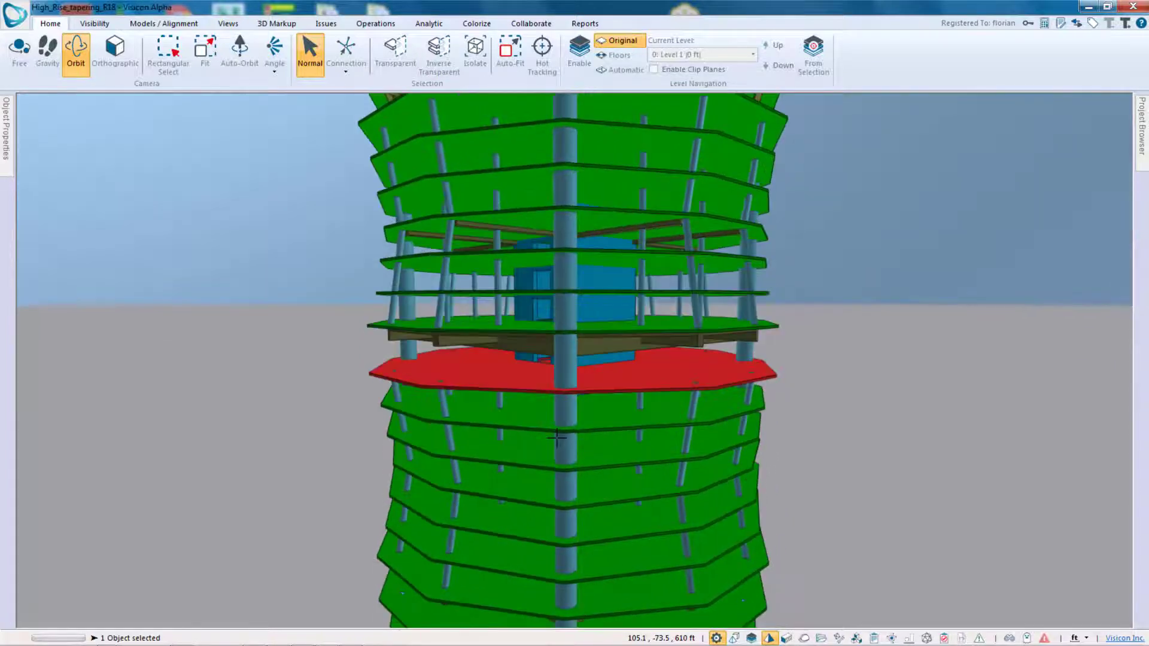
scroll(557, 436, up, 5)
middle_drag(558, 439, 572, 418)
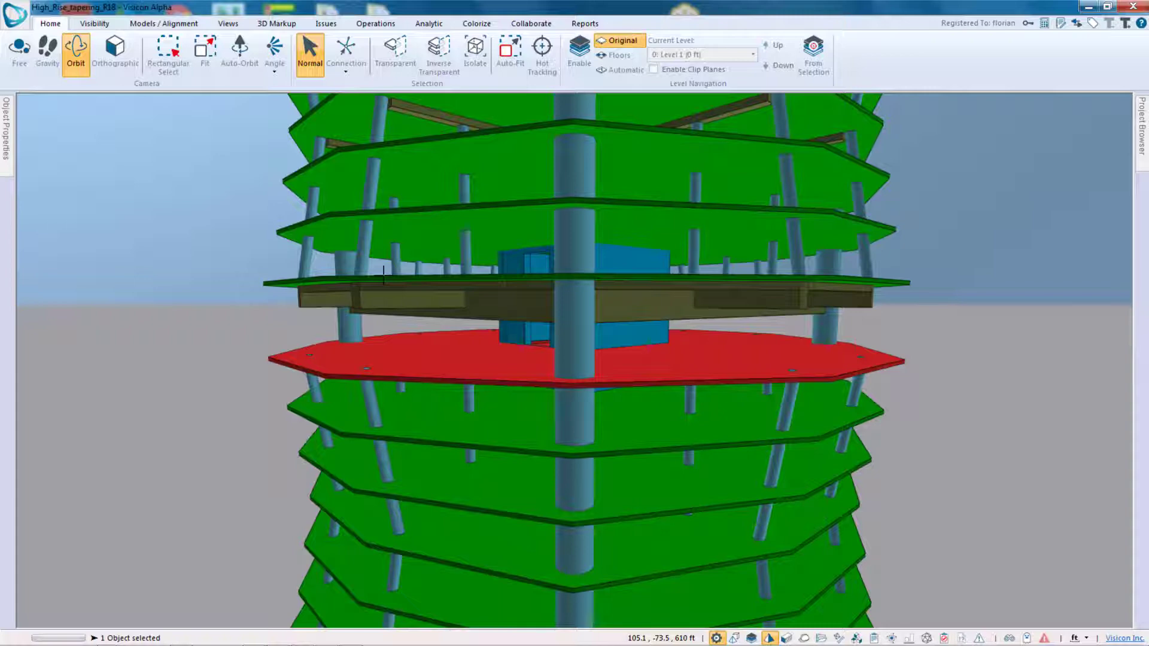
Step: Place a linear dimension from the large perimeter column under the beam-framed floor to the end of a radial beam
click(228, 23)
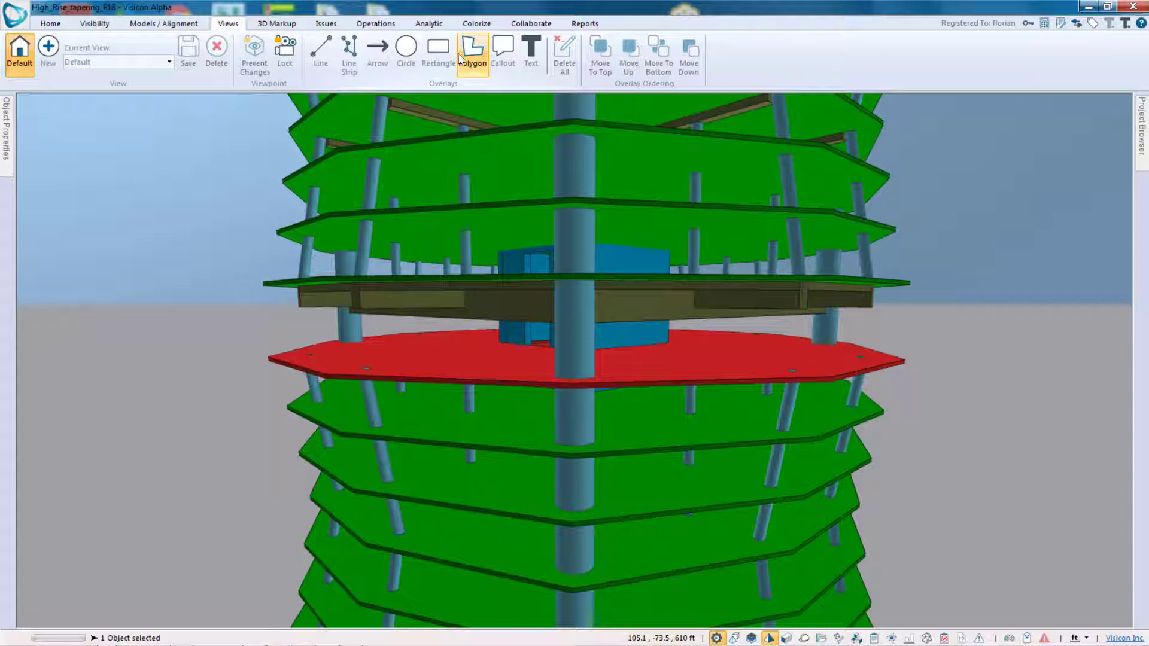
click(280, 24)
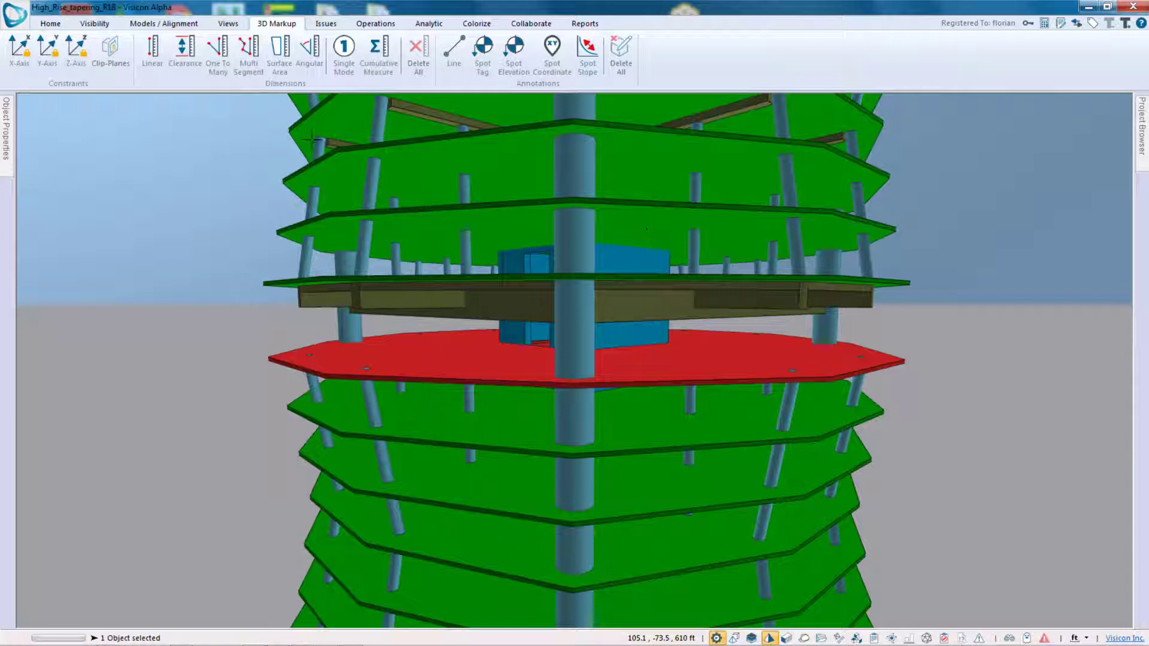
click(151, 55)
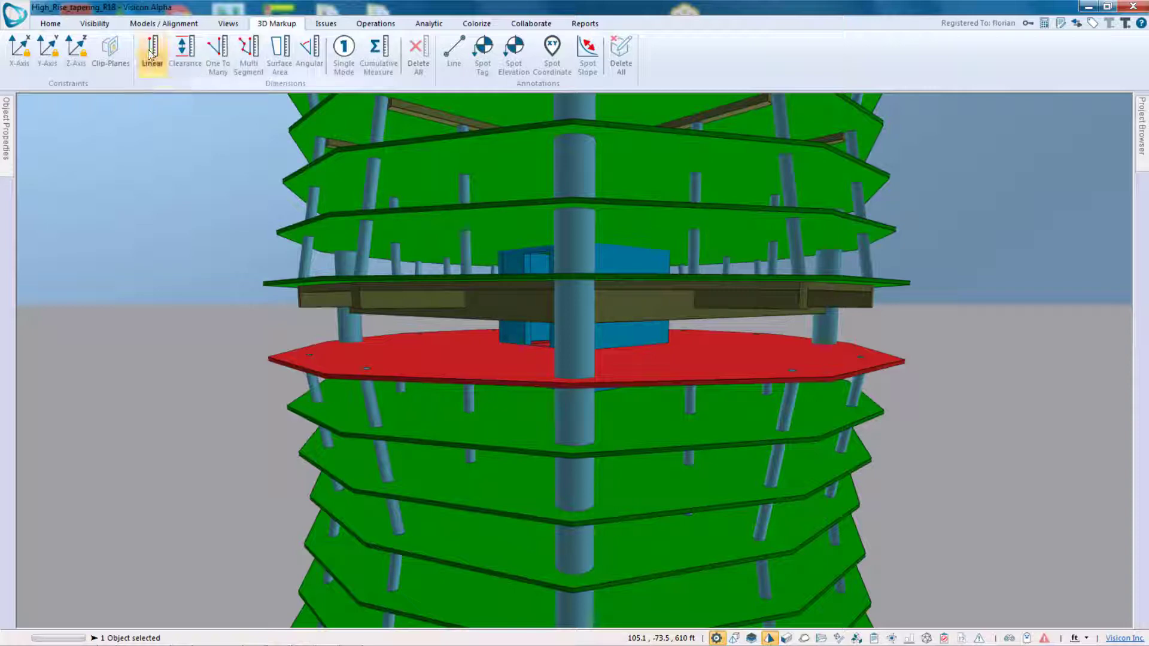
middle_drag(352, 344, 335, 327)
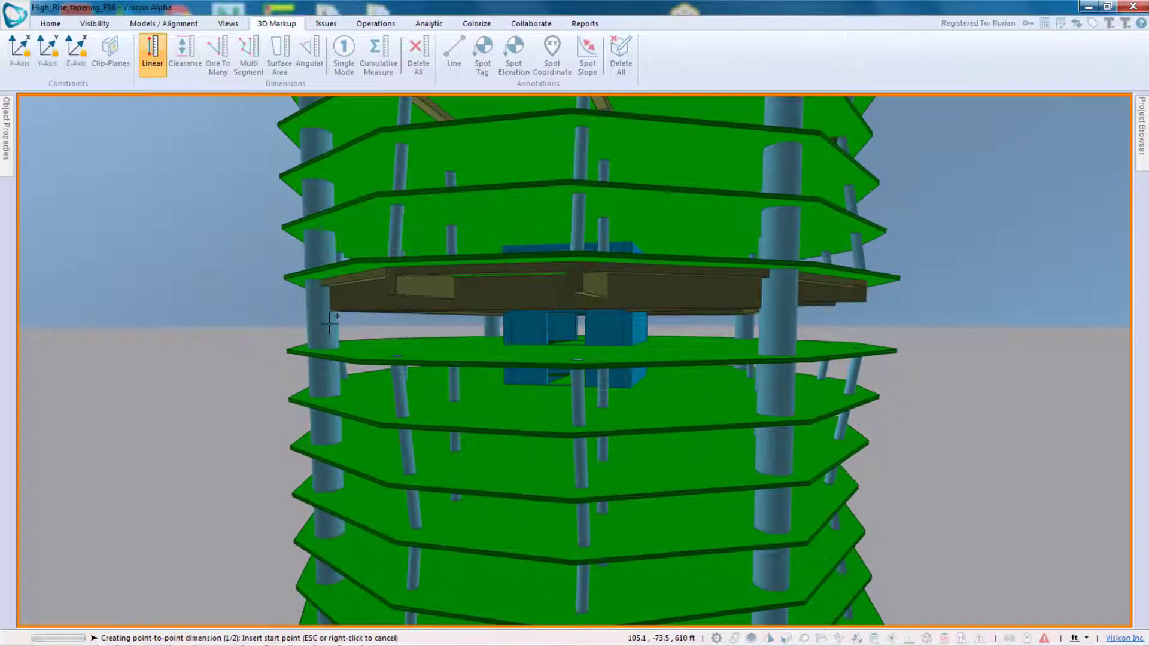
click(330, 323)
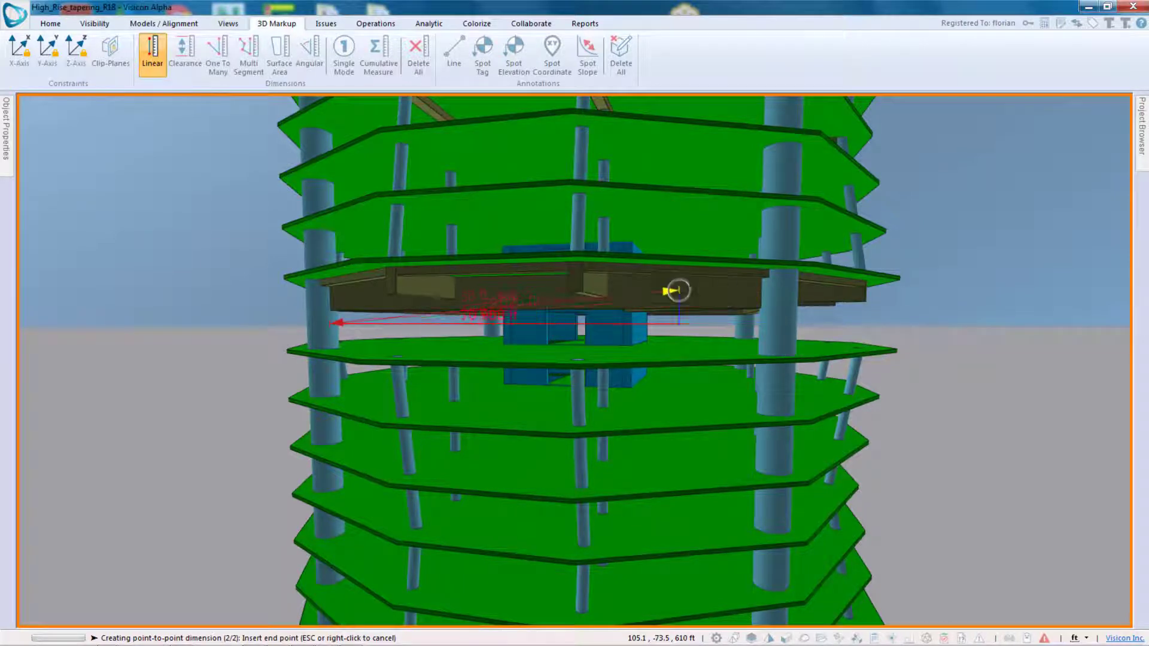
middle_drag(580, 290, 662, 301)
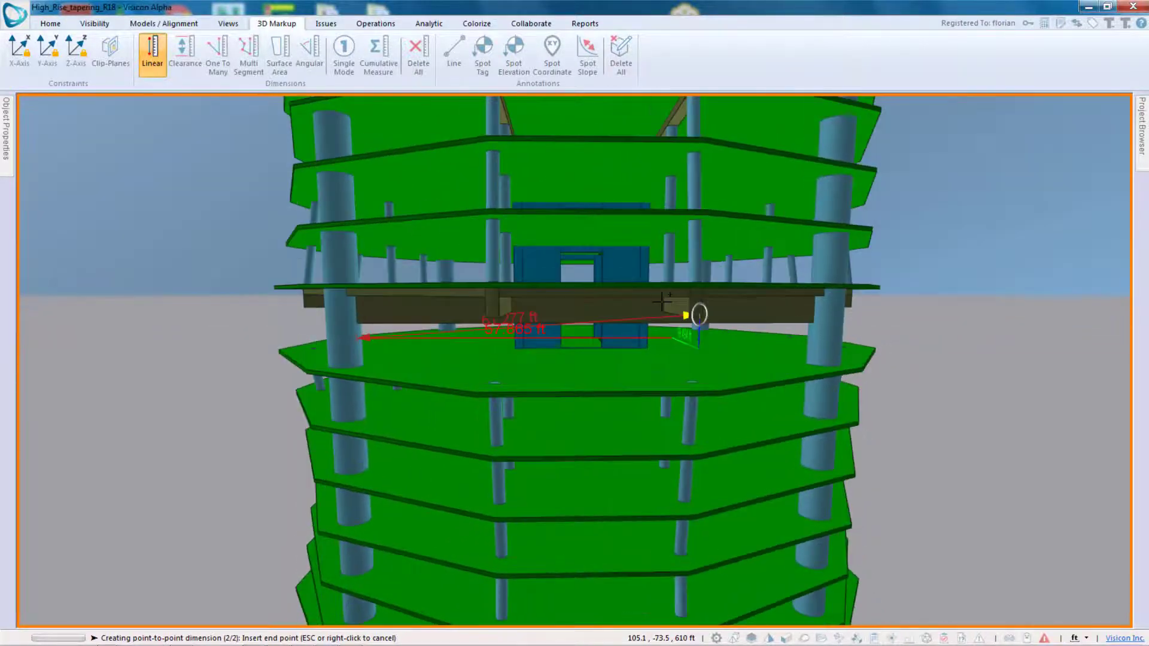
click(696, 309)
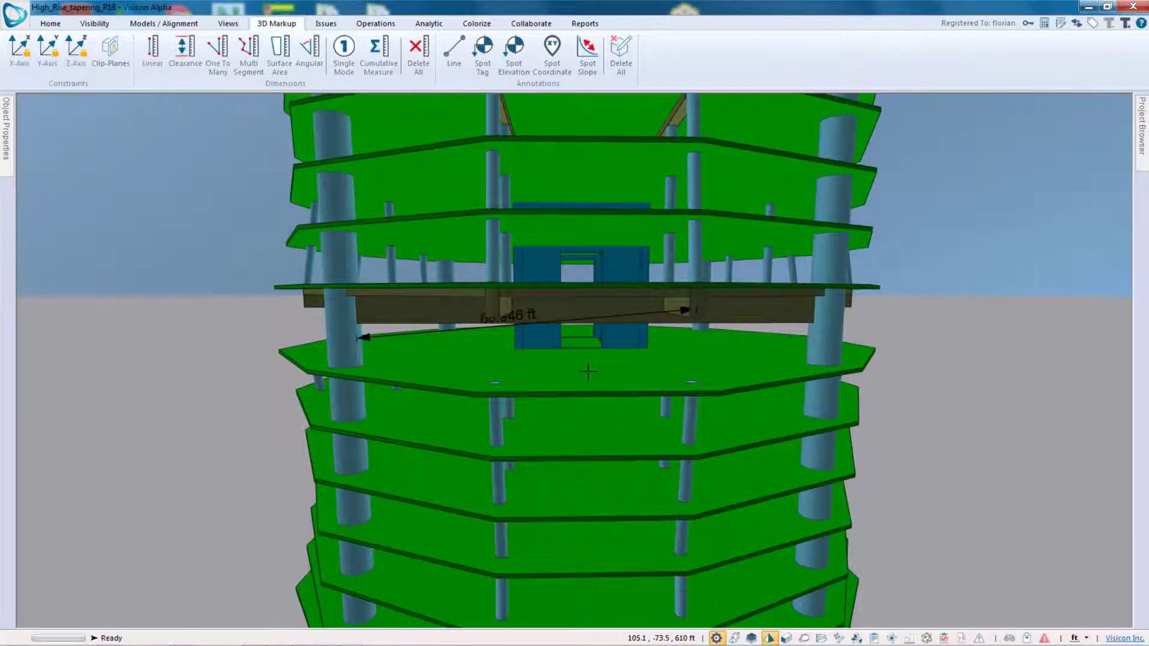
Step: Set Show Axis to Always for the linear dimension under the beam-framed floor
middle_drag(588, 372, 607, 362)
scroll(526, 316, up, 2)
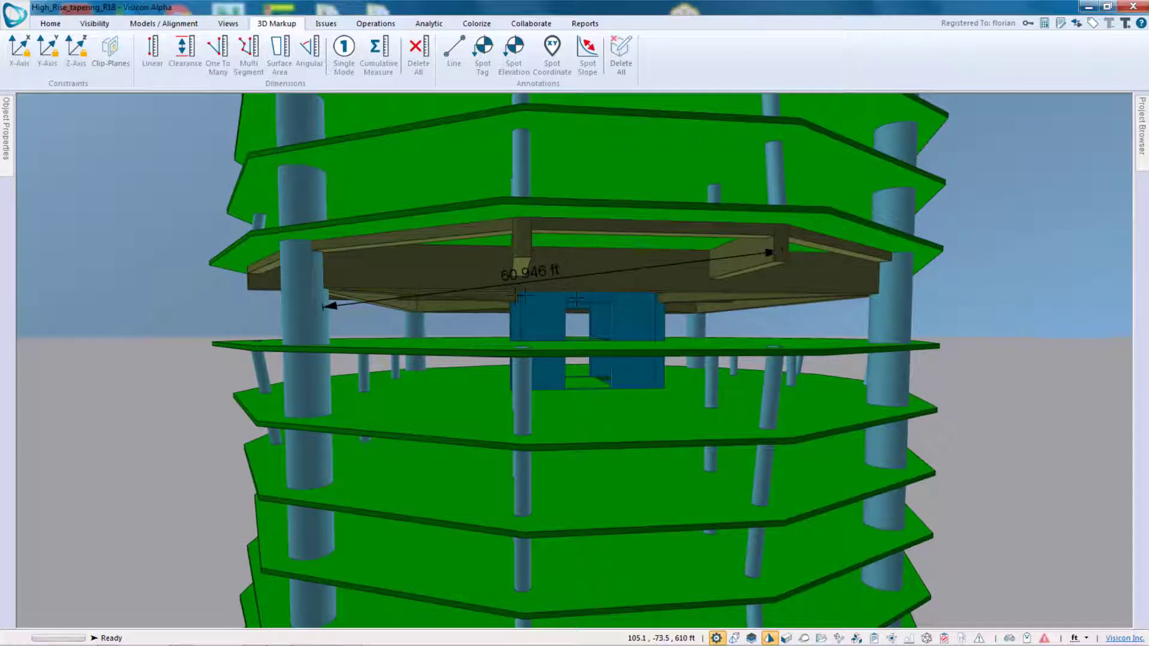
middle_drag(576, 298, 594, 299)
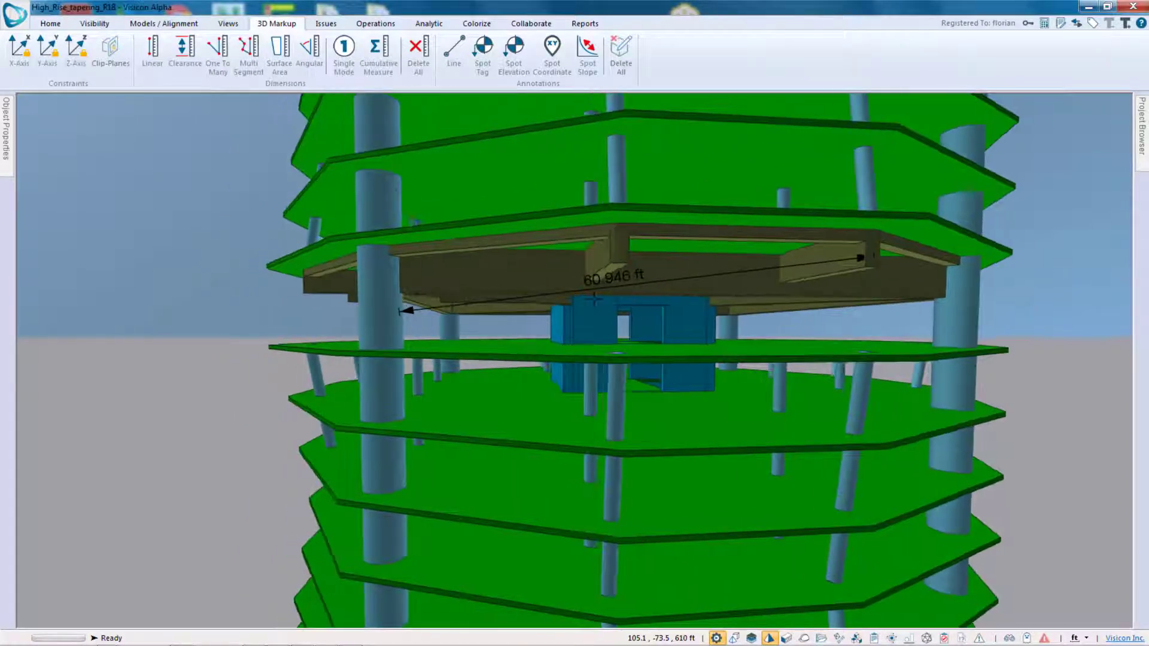
click(632, 286)
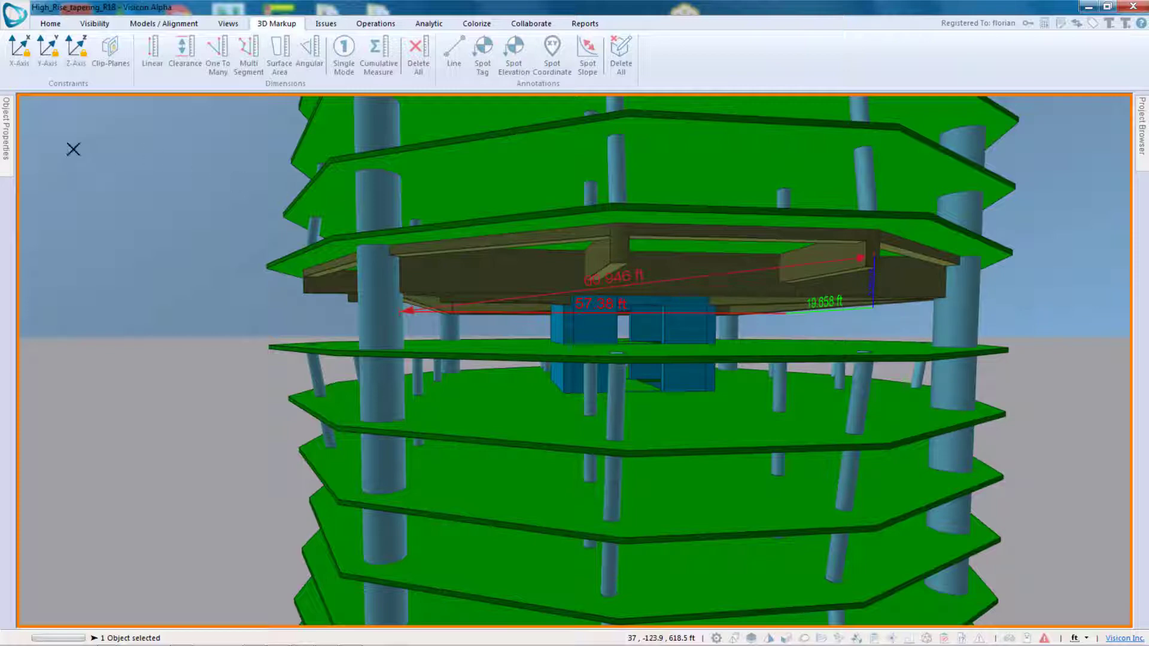
mouse_move(11, 165)
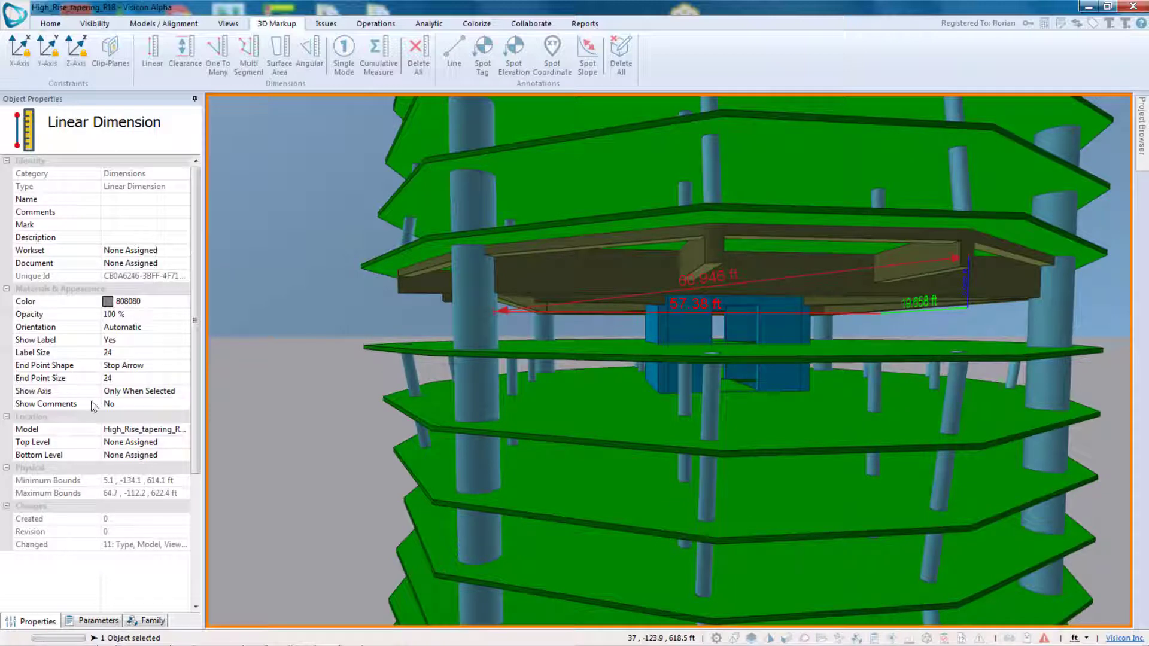
click(170, 392)
click(185, 391)
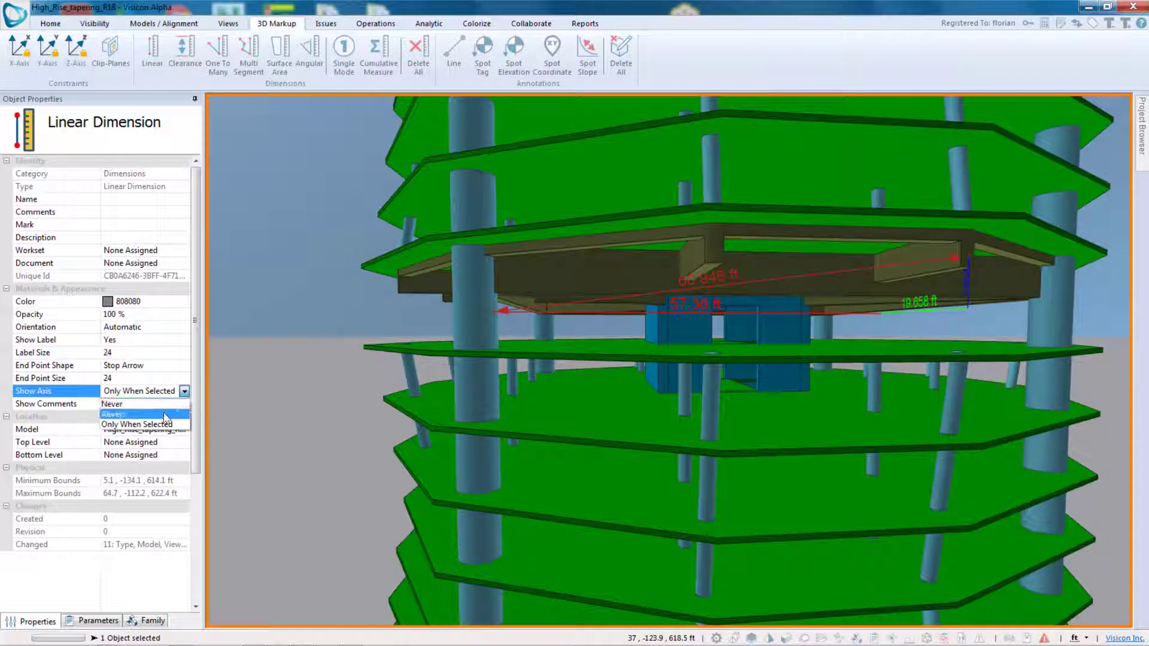
click(167, 415)
click(298, 392)
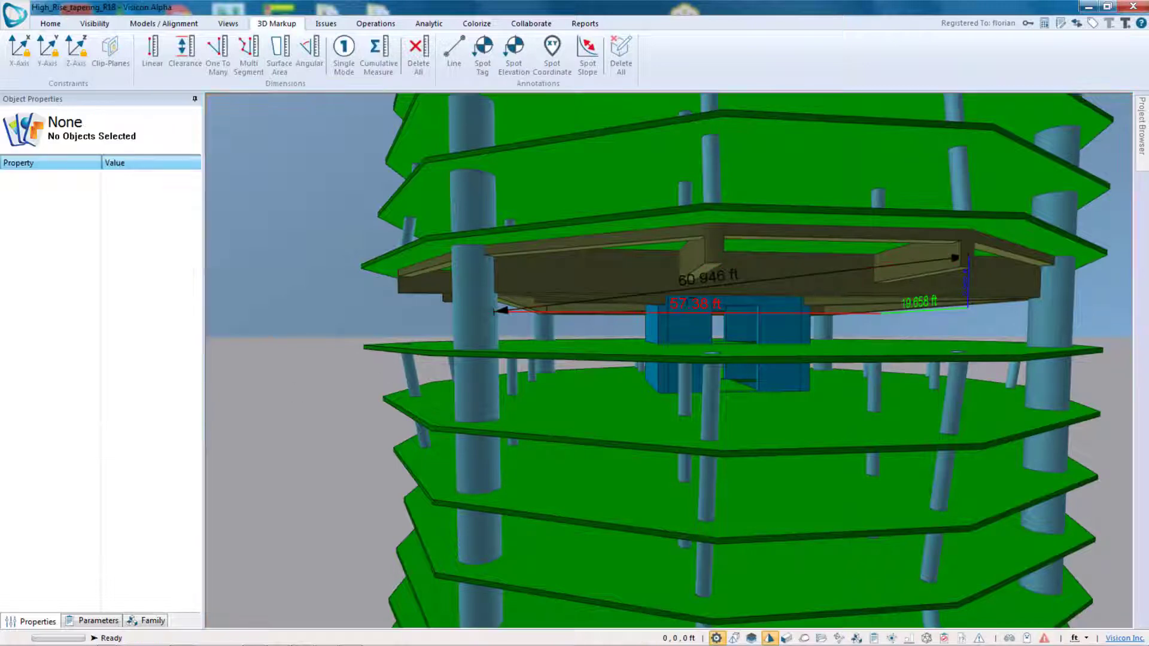
Step: Add the comment "This dimension is wrong" to the linear dimension and set its Show Comments option to Yes
middle_drag(916, 325, 869, 335)
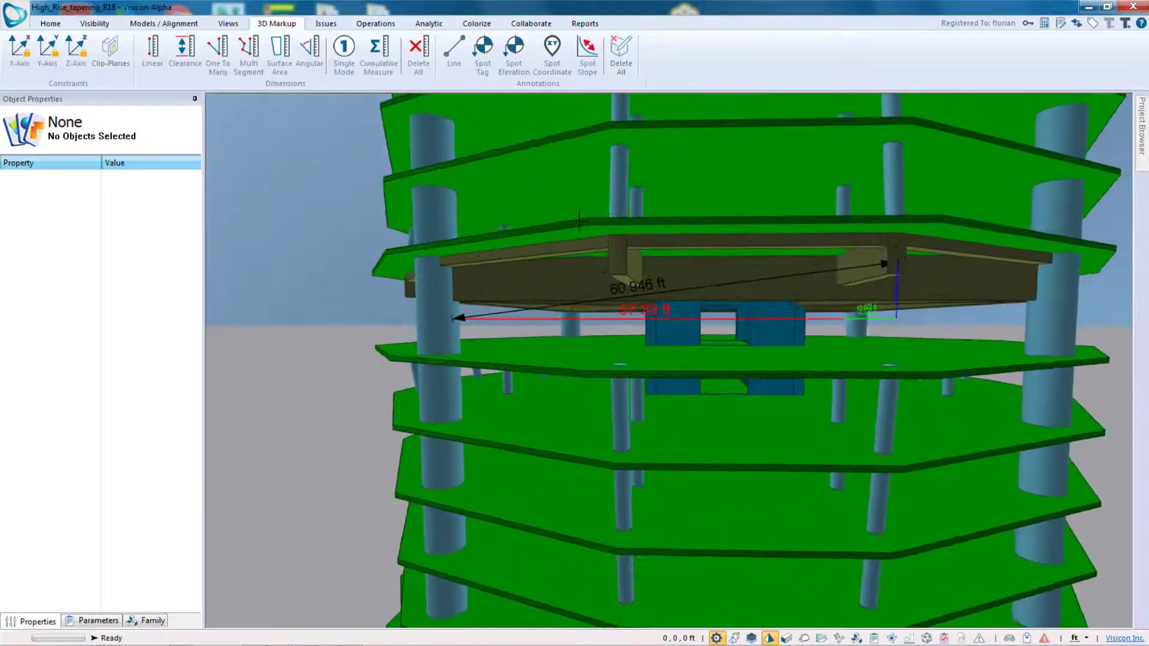
click(687, 287)
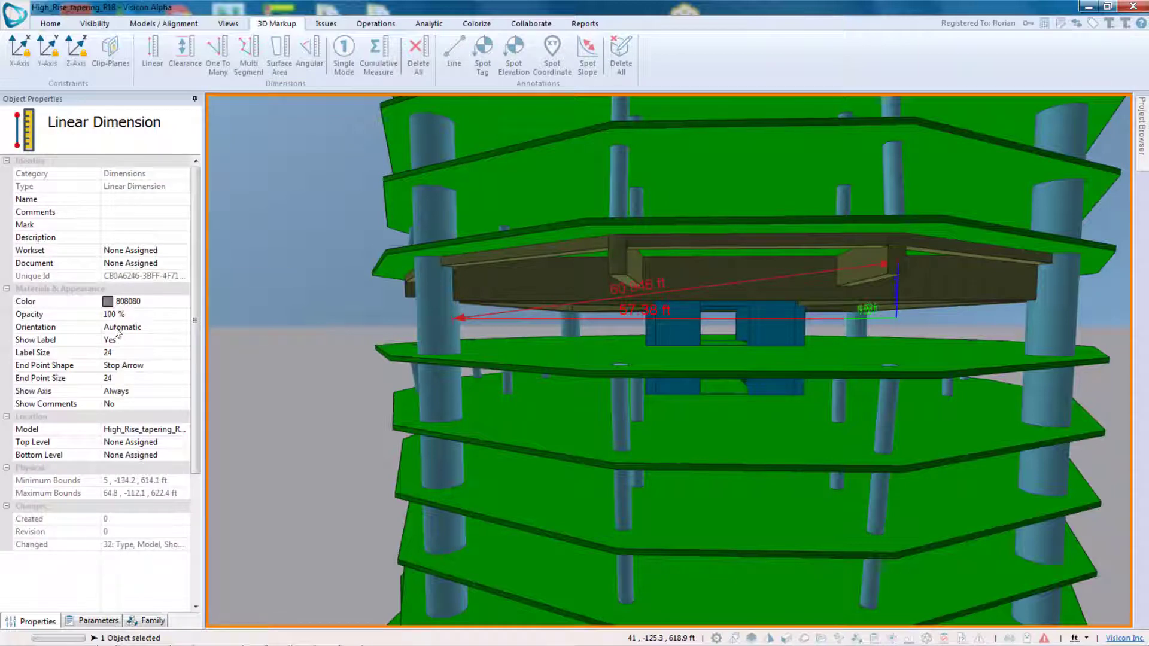
click(139, 213)
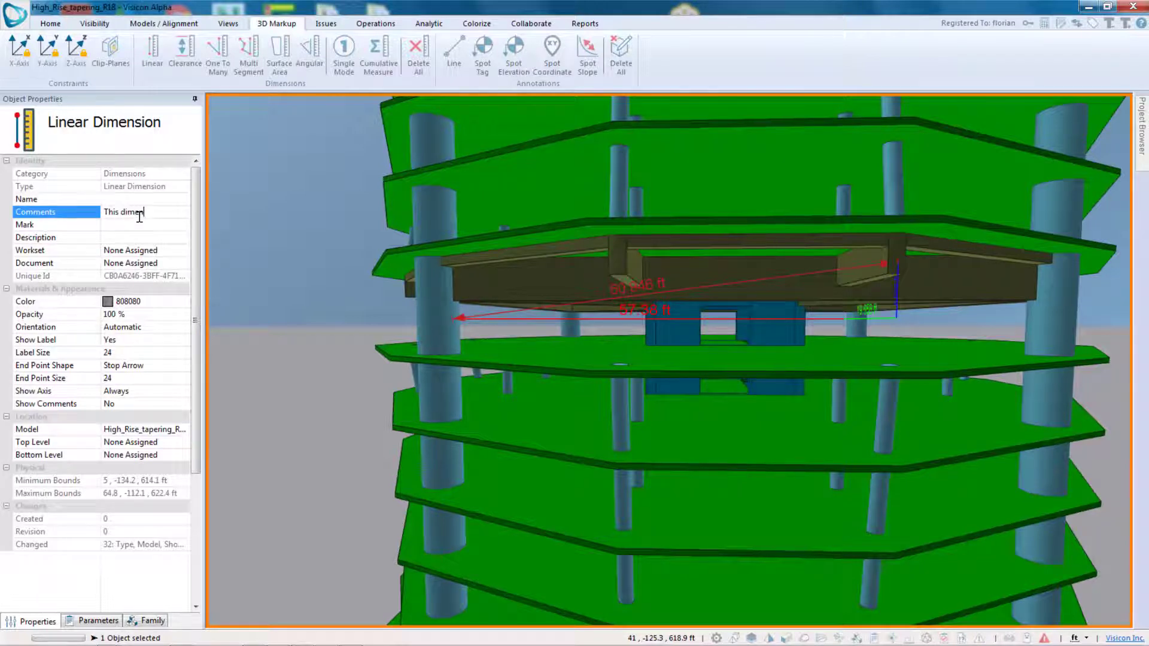
text(This dimension is wrong)
click(177, 409)
click(184, 404)
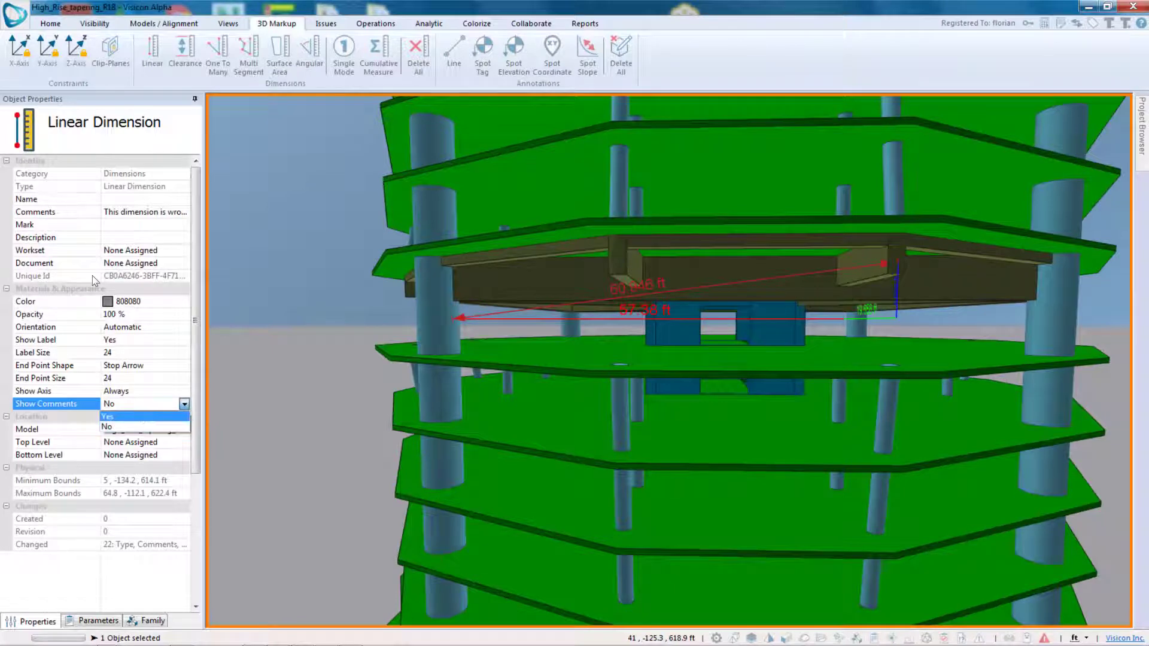
click(145, 417)
click(299, 391)
Step: Examine the linear dimension's comment label and axis components from several angles around the floor
mouse_move(299, 392)
middle_down()
mouse_move(299, 405)
mouse_move(279, 385)
middle_up()
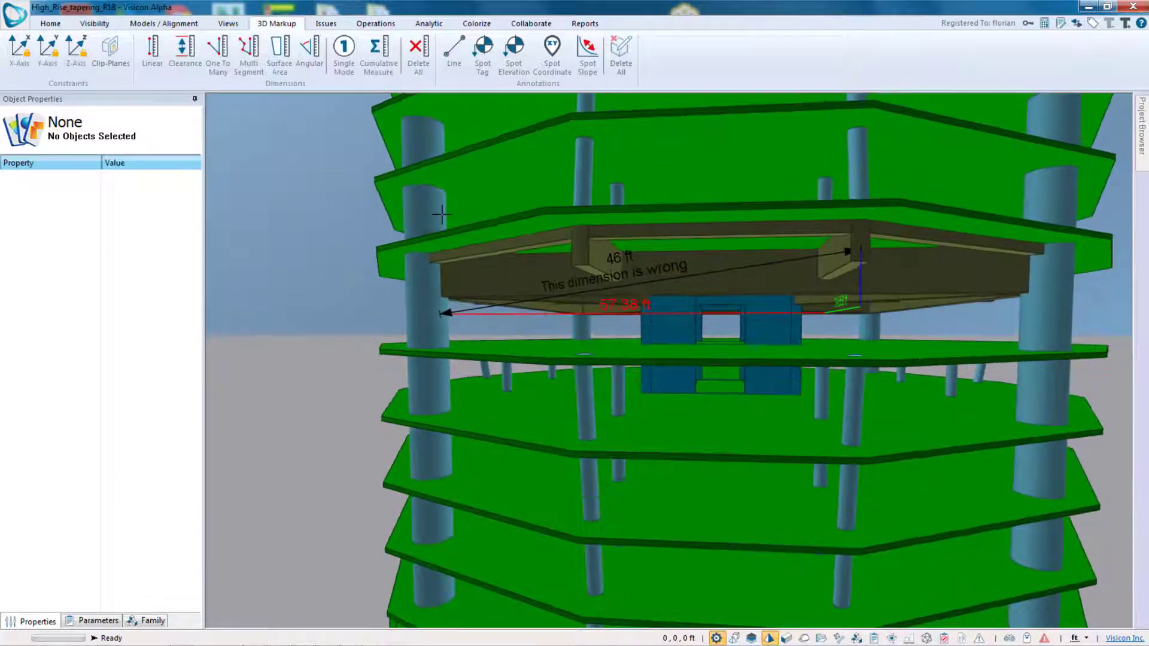
middle_drag(441, 213, 420, 215)
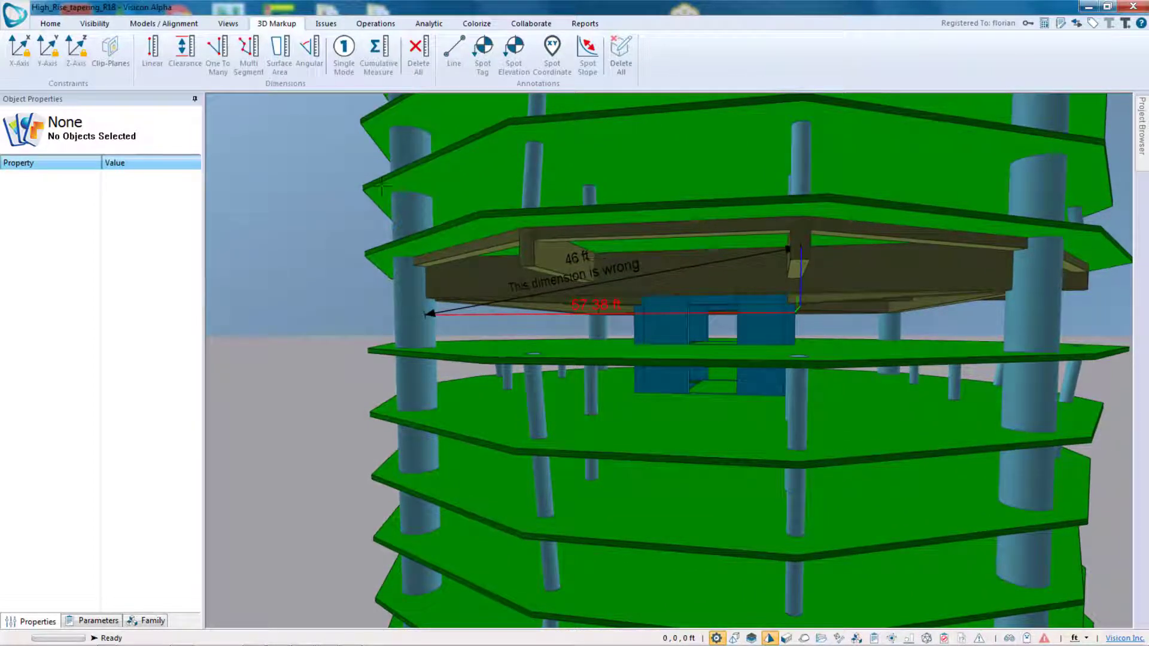
middle_drag(380, 186, 378, 189)
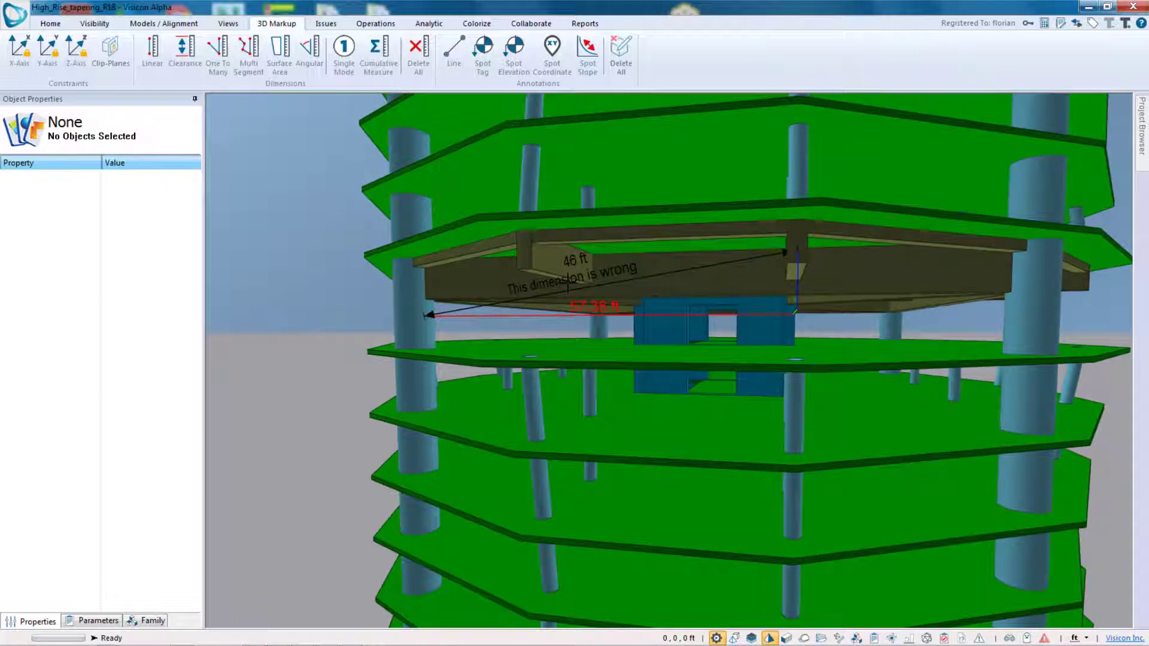
middle_drag(570, 286, 613, 282)
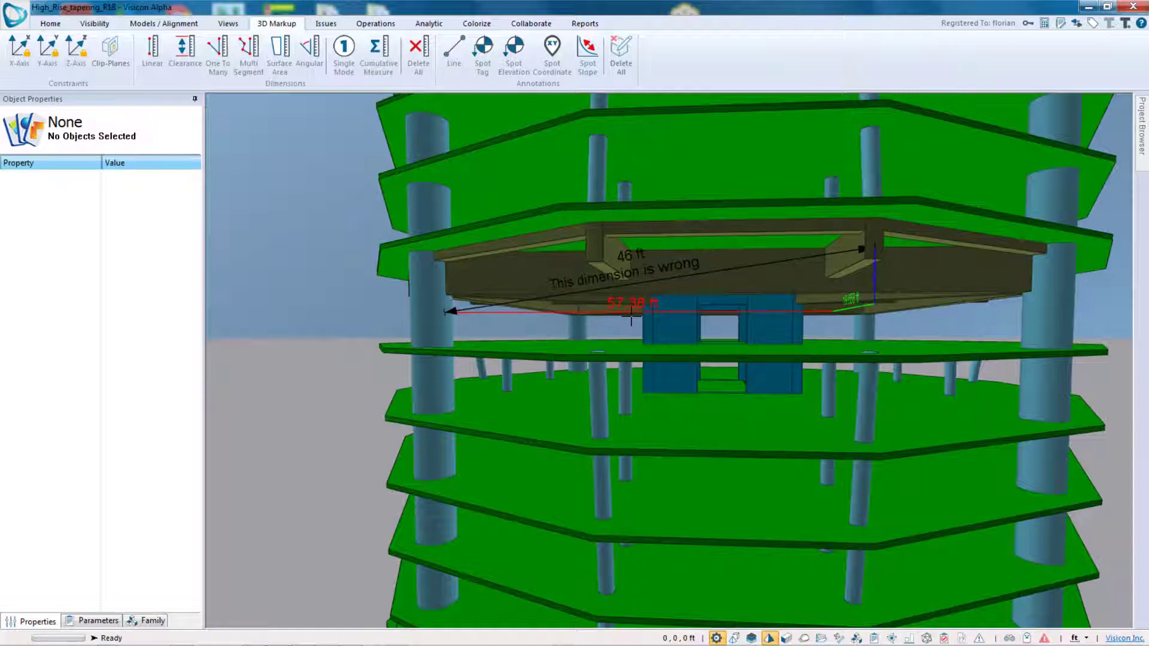
scroll(631, 316, down, 2)
scroll(608, 330, up, 2)
mouse_move(584, 463)
middle_down()
mouse_move(554, 492)
mouse_move(516, 491)
middle_up()
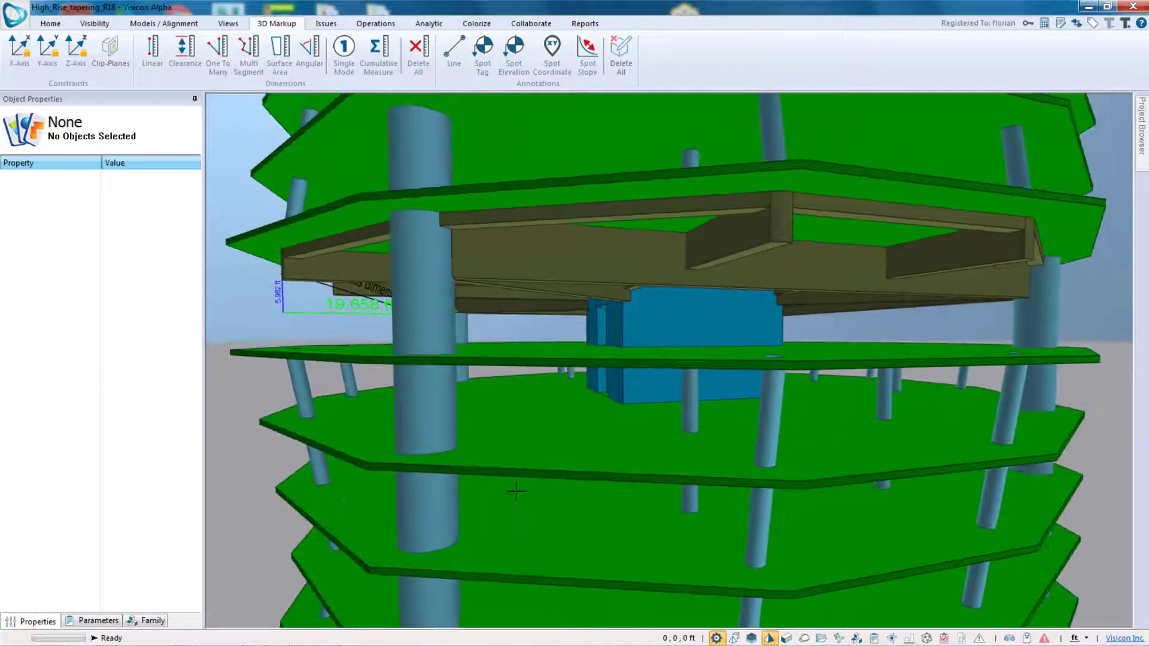
Step: Place a clearance dimension across the width of the doorway opening in the blue core wall
click(185, 49)
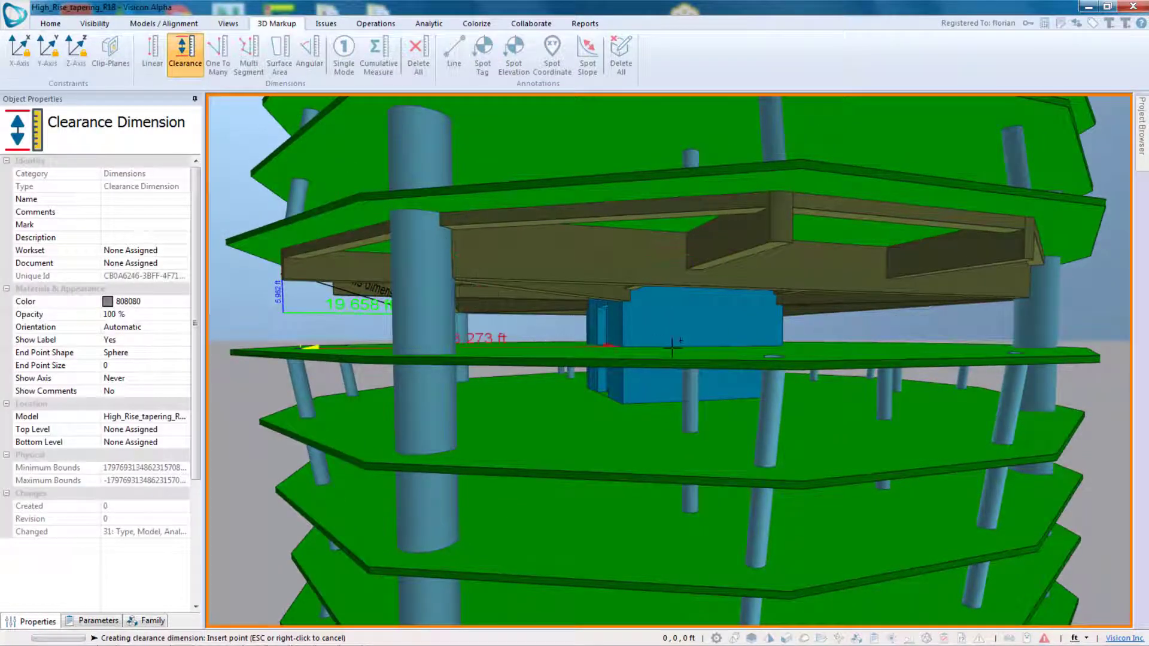
middle_drag(676, 346, 711, 356)
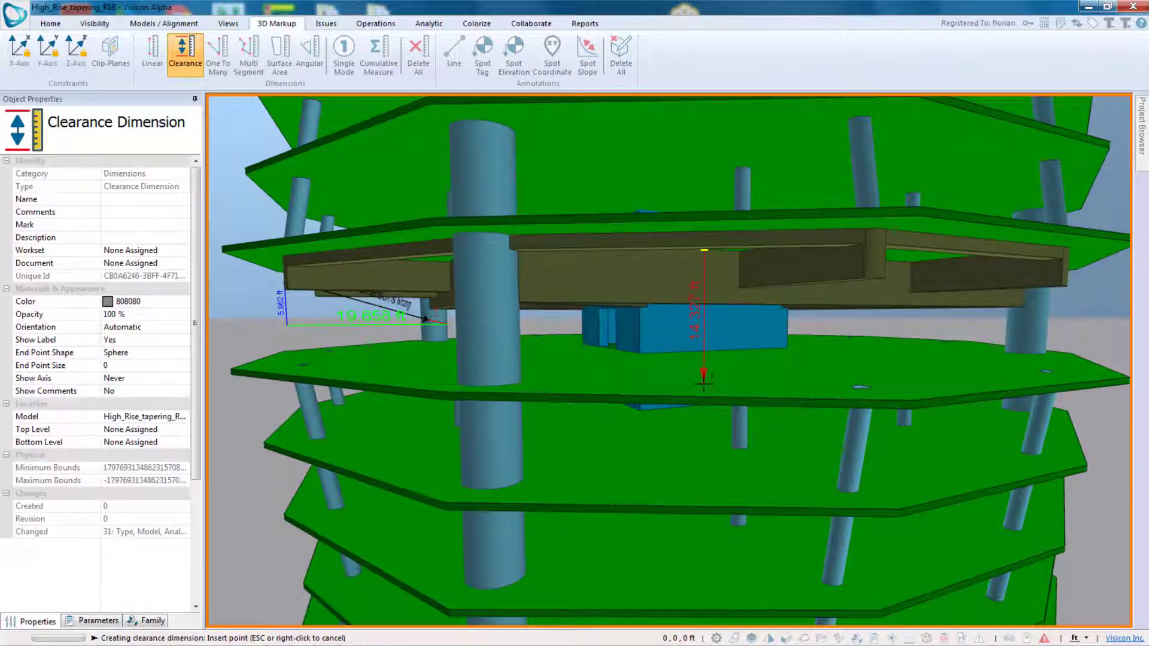
mouse_move(703, 377)
middle_down()
mouse_move(644, 351)
mouse_move(709, 383)
middle_up()
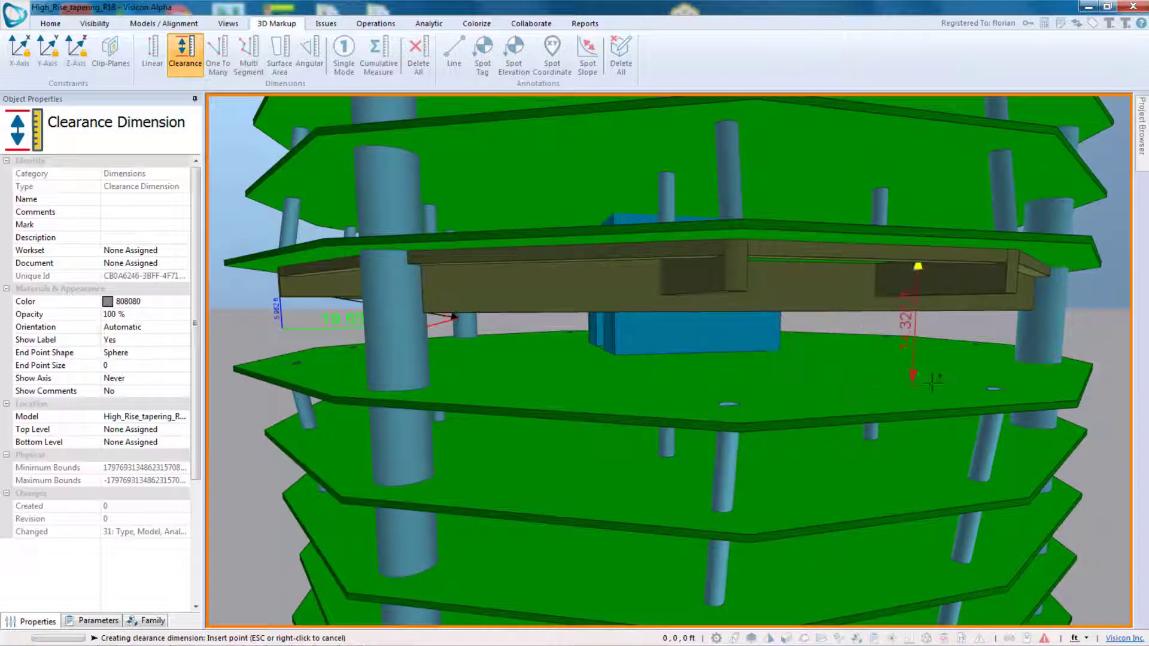
middle_drag(711, 372, 990, 329)
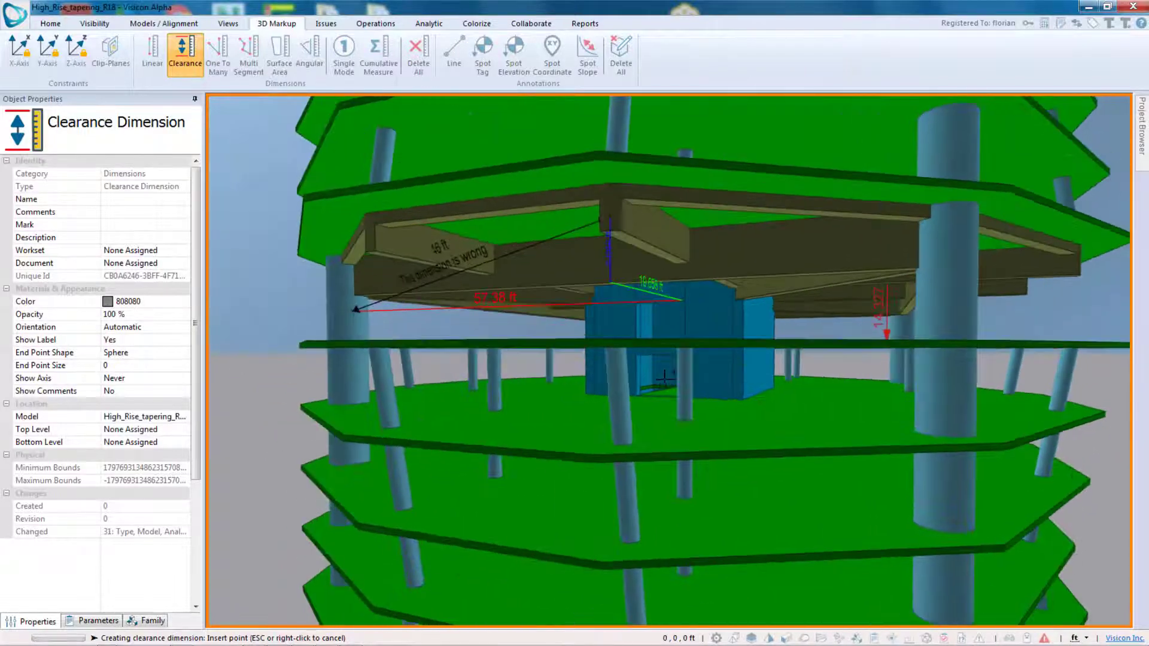
scroll(659, 390, up, 5)
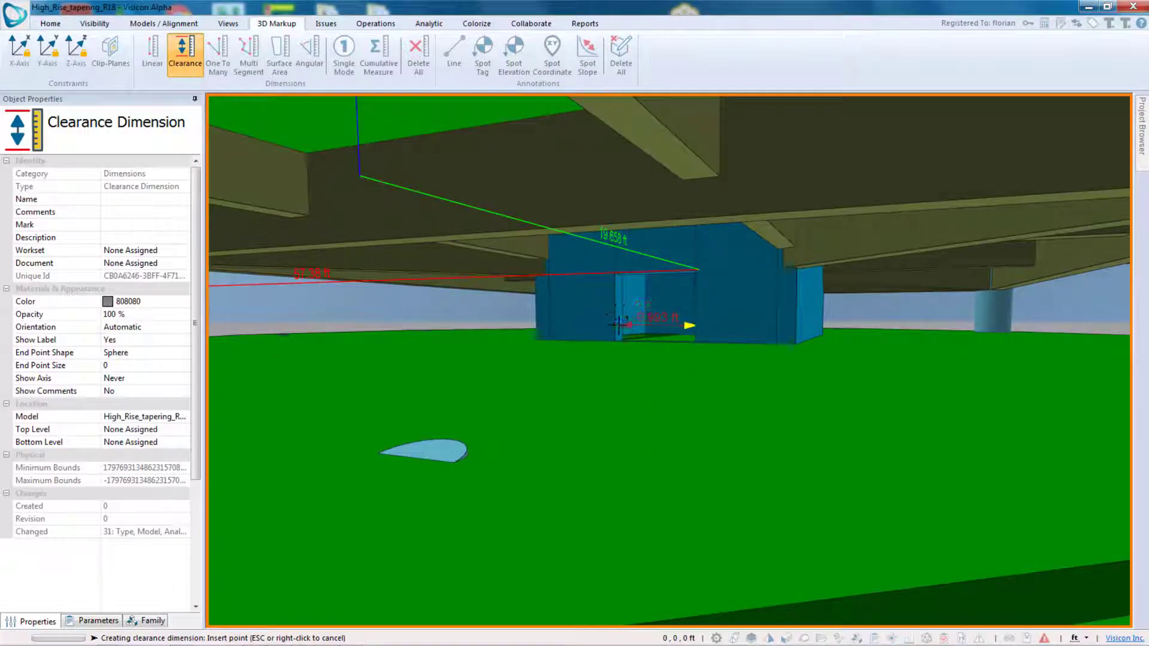
click(689, 321)
scroll(689, 321, up, 2)
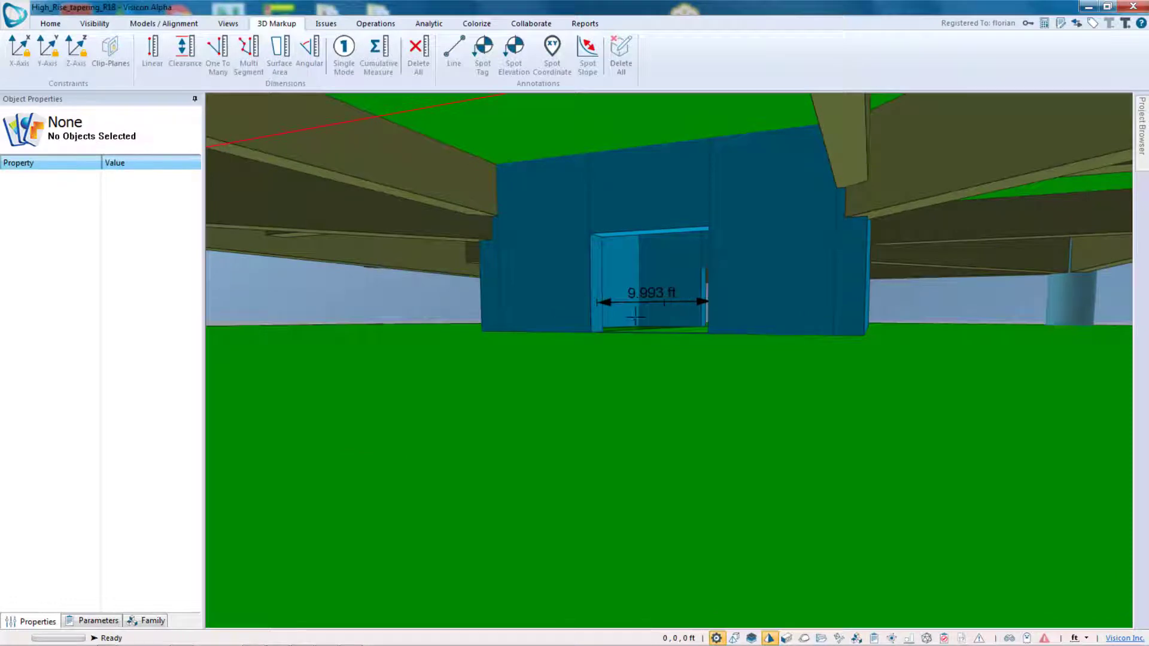
scroll(636, 317, down, 5)
scroll(636, 317, up, 5)
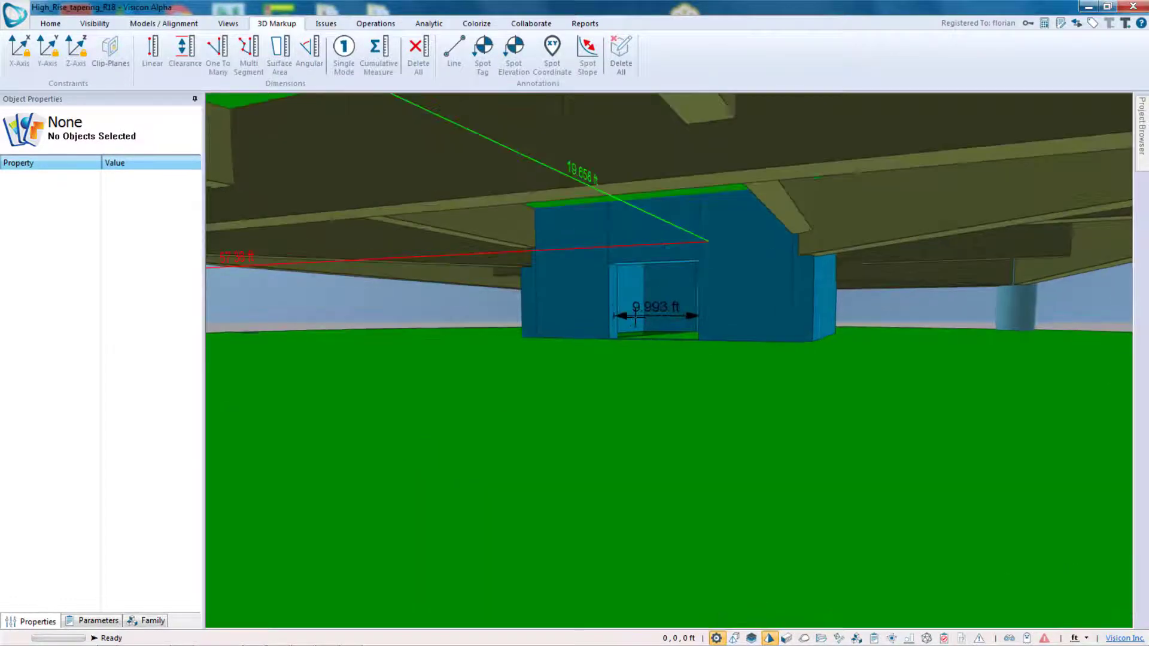
Step: Place a one-to-many dimension from a leaning column below the beam-framed floor to four points on other columns and one on the slab edge
scroll(636, 317, down, 3)
click(218, 55)
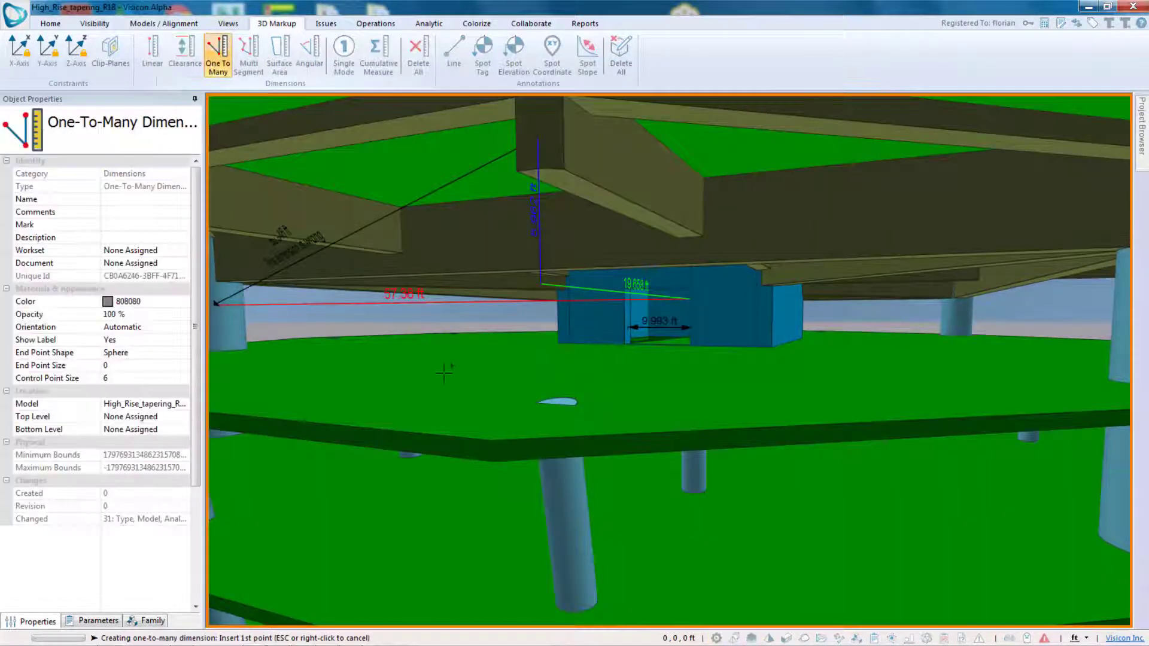
scroll(457, 422, down, 4)
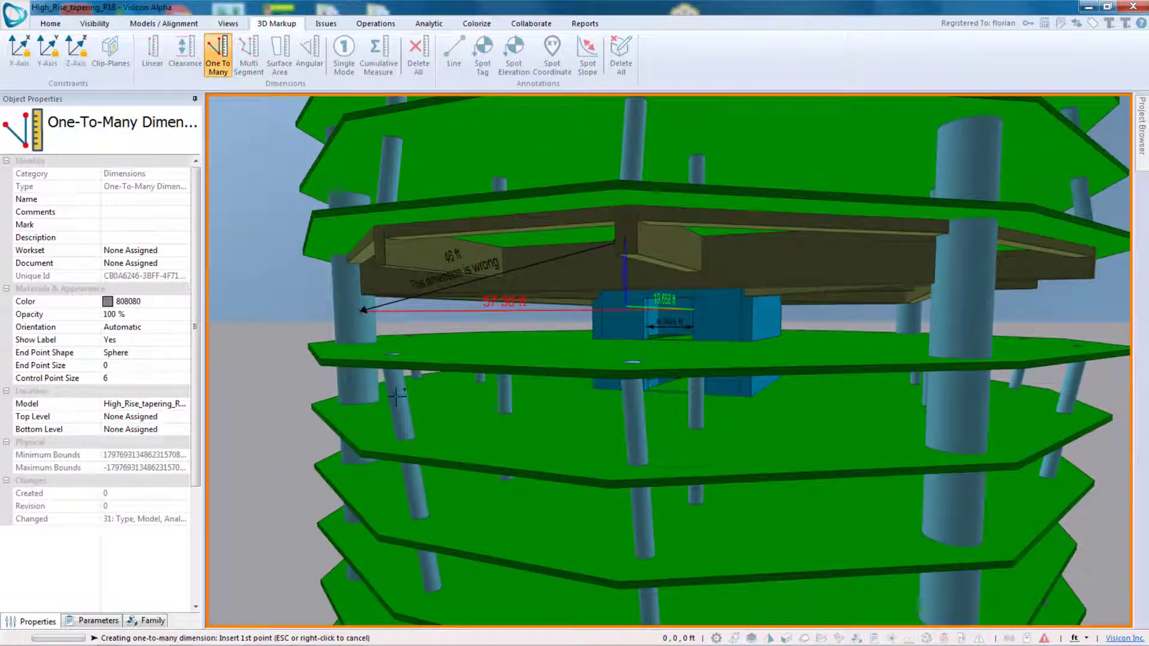
click(394, 395)
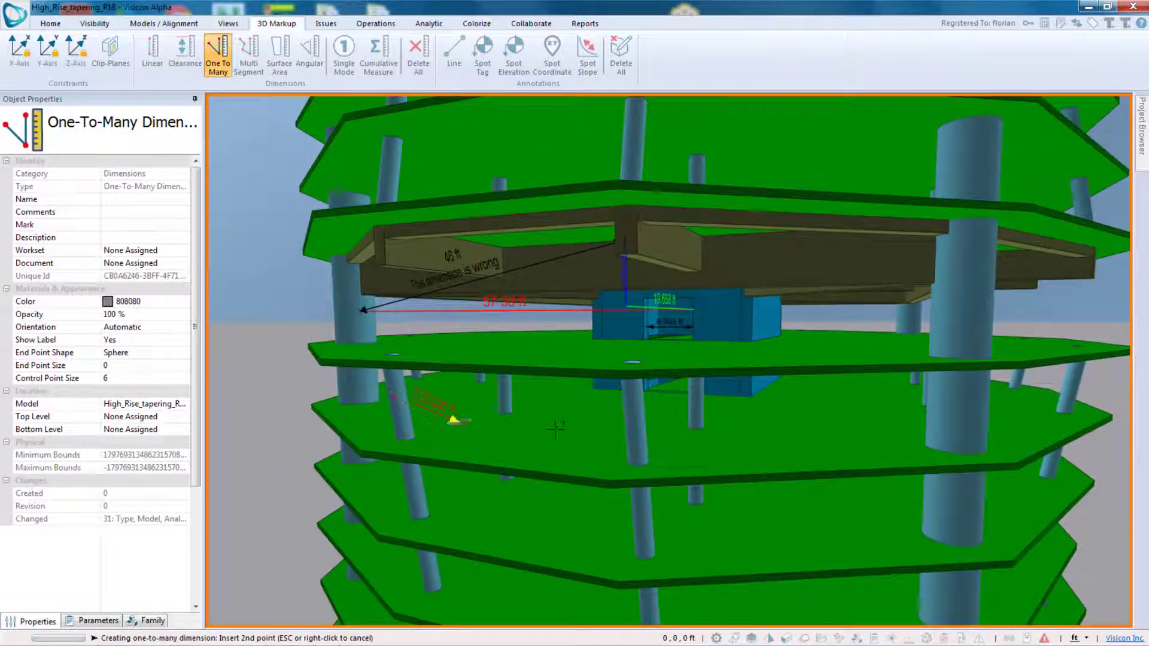
click(623, 408)
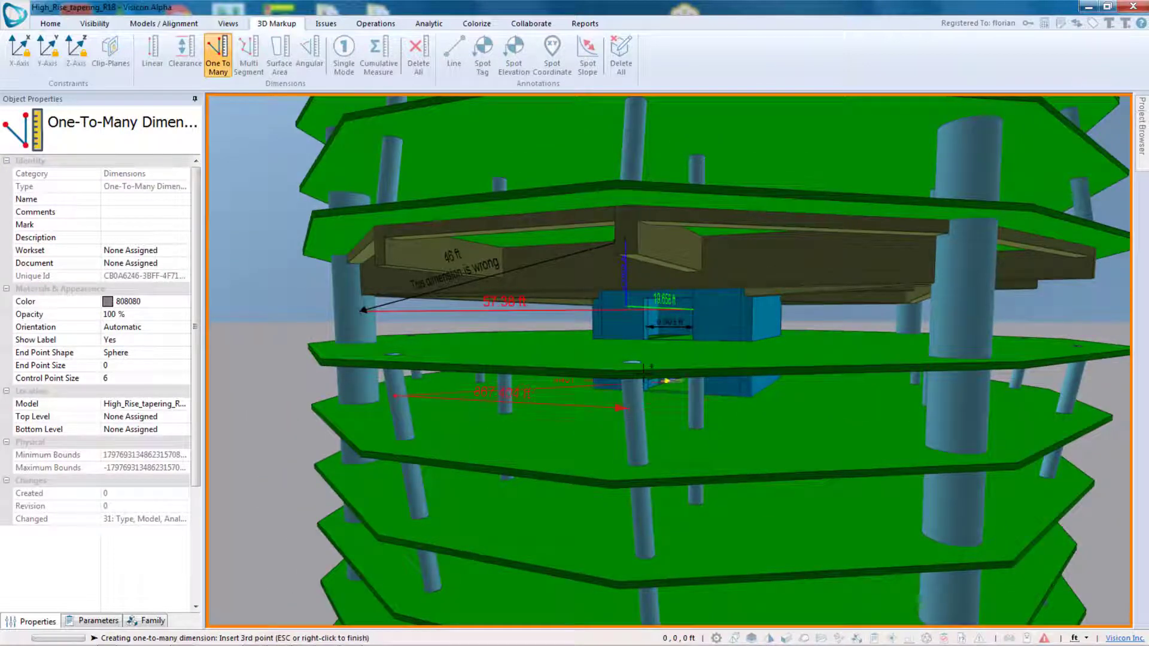
click(696, 403)
click(956, 410)
middle_drag(576, 473, 707, 447)
click(815, 419)
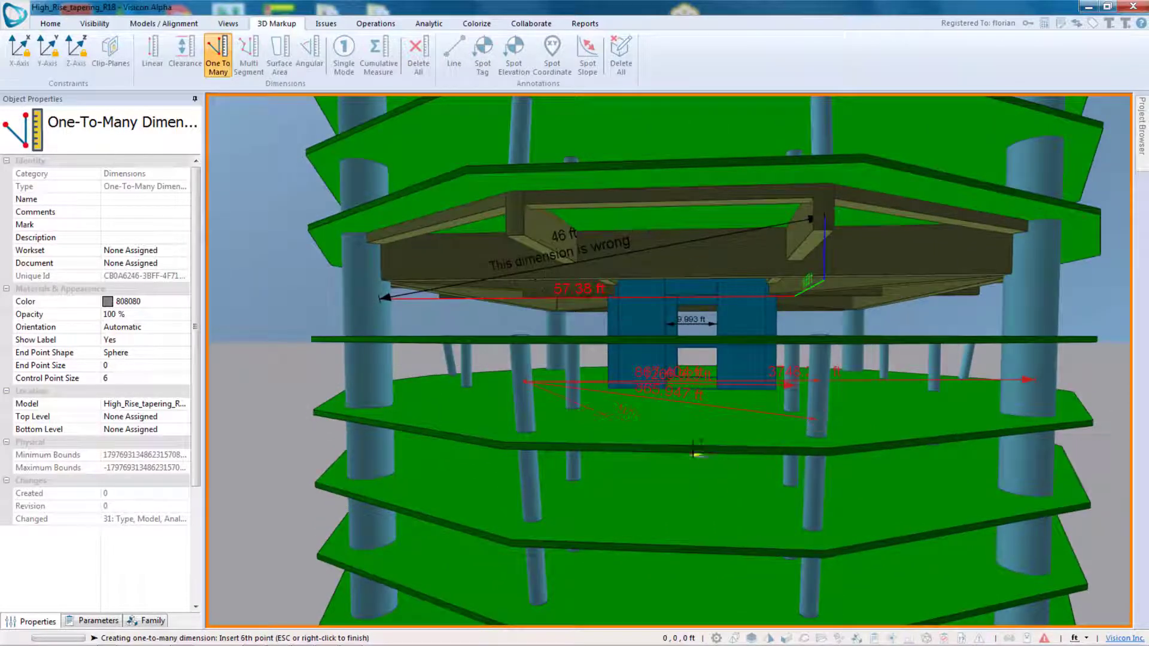
click(689, 445)
right_click(686, 428)
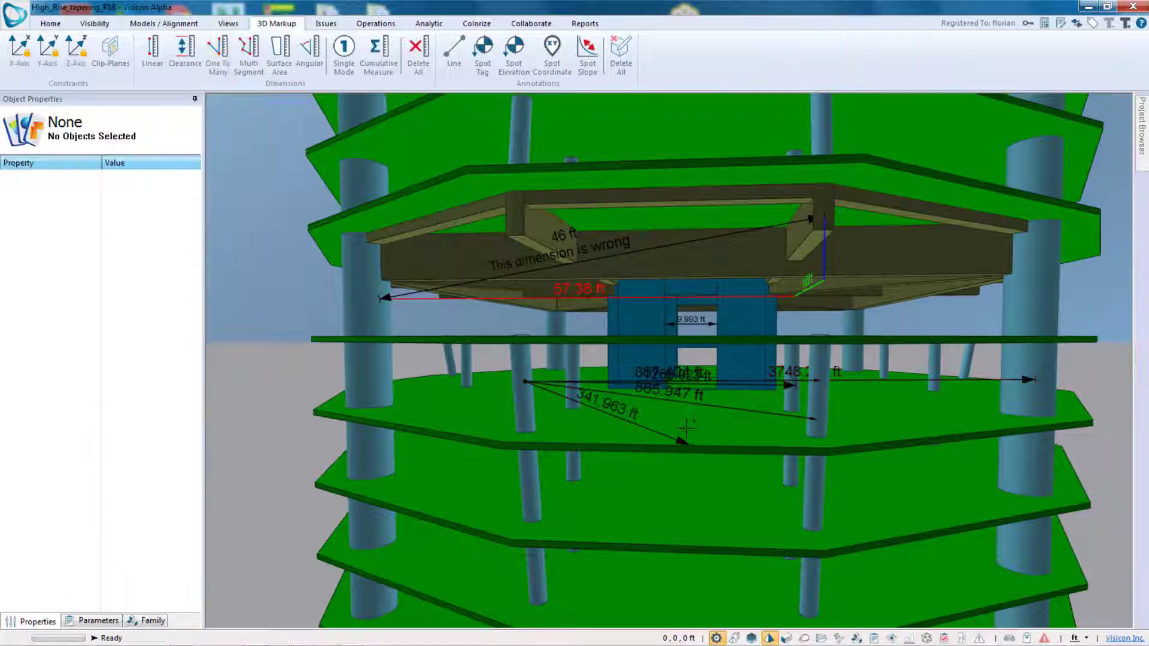
Step: Place a five-point surface area dimension on the green floor slab in front of the blue core
click(279, 54)
middle_drag(546, 484, 580, 434)
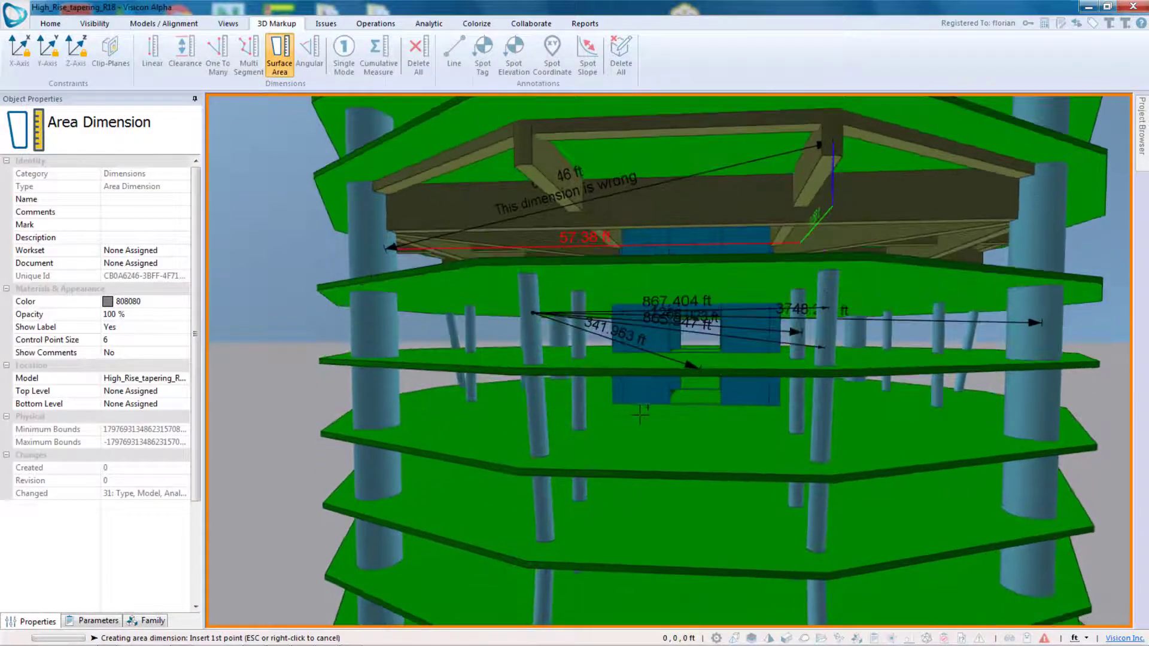
click(618, 429)
click(794, 407)
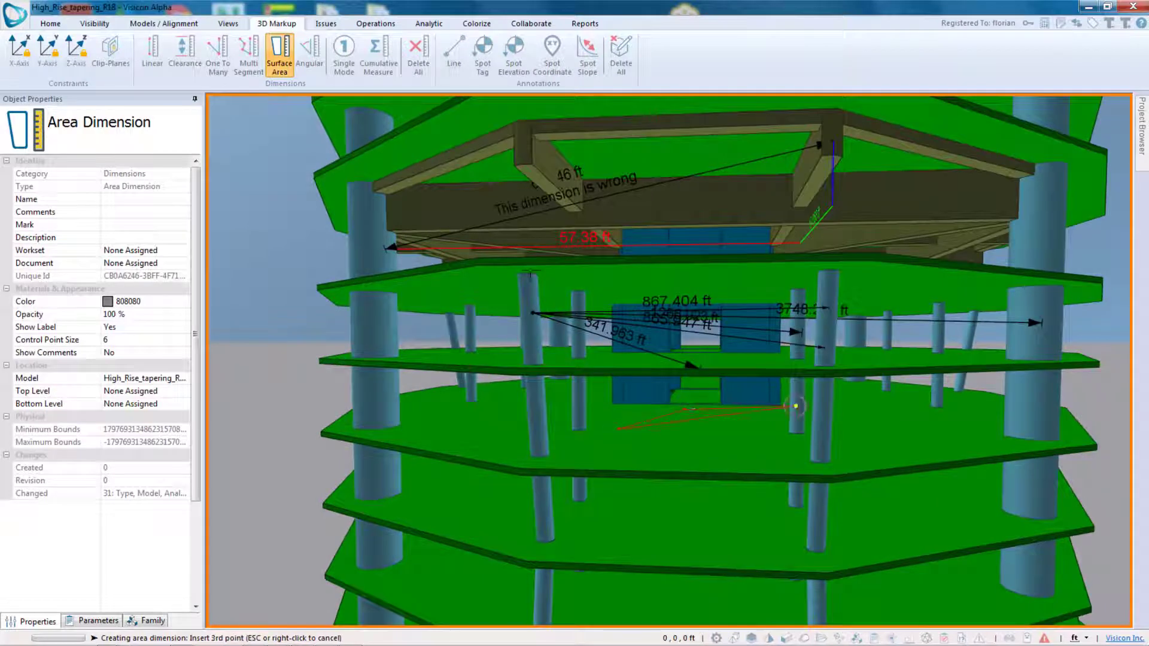
click(810, 463)
click(694, 465)
click(643, 451)
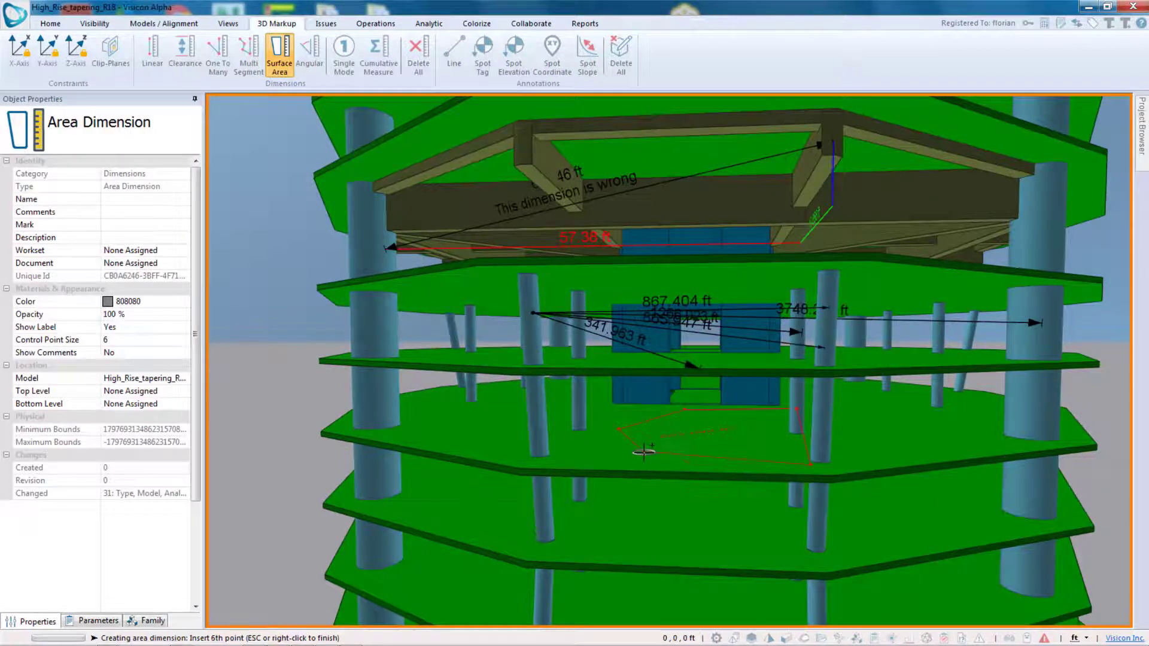
right_click(644, 452)
middle_drag(613, 391, 587, 400)
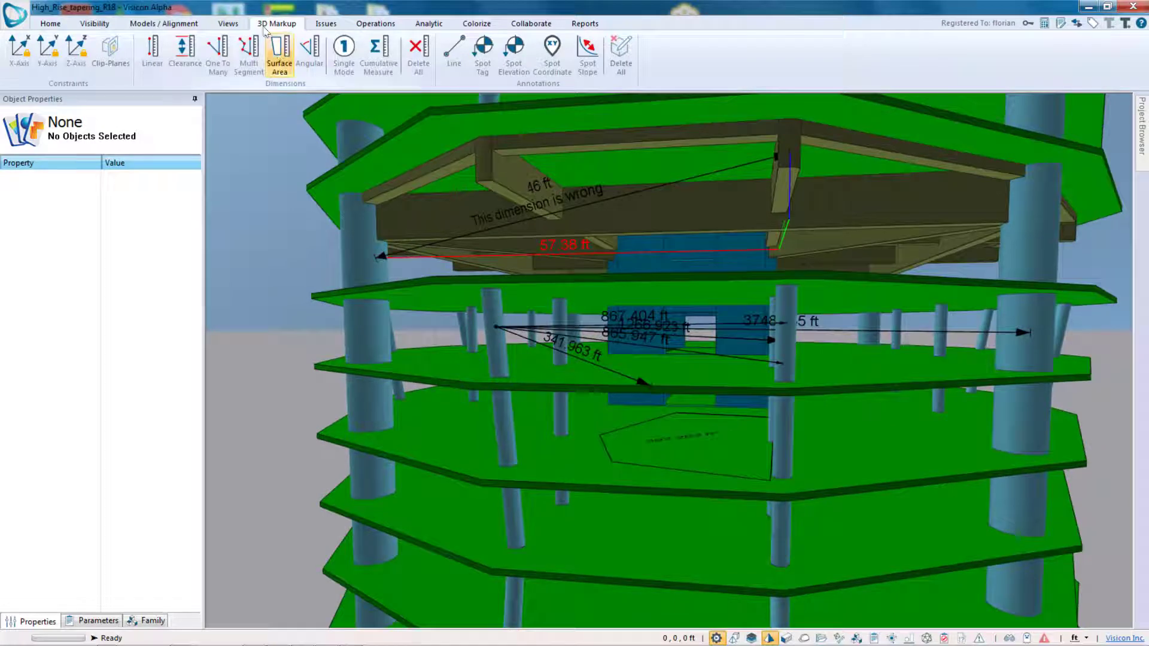
Step: Turn on Cumulative Measure and place a linear dimension along a lower slab's edge from its outer corner to the next corner
click(383, 61)
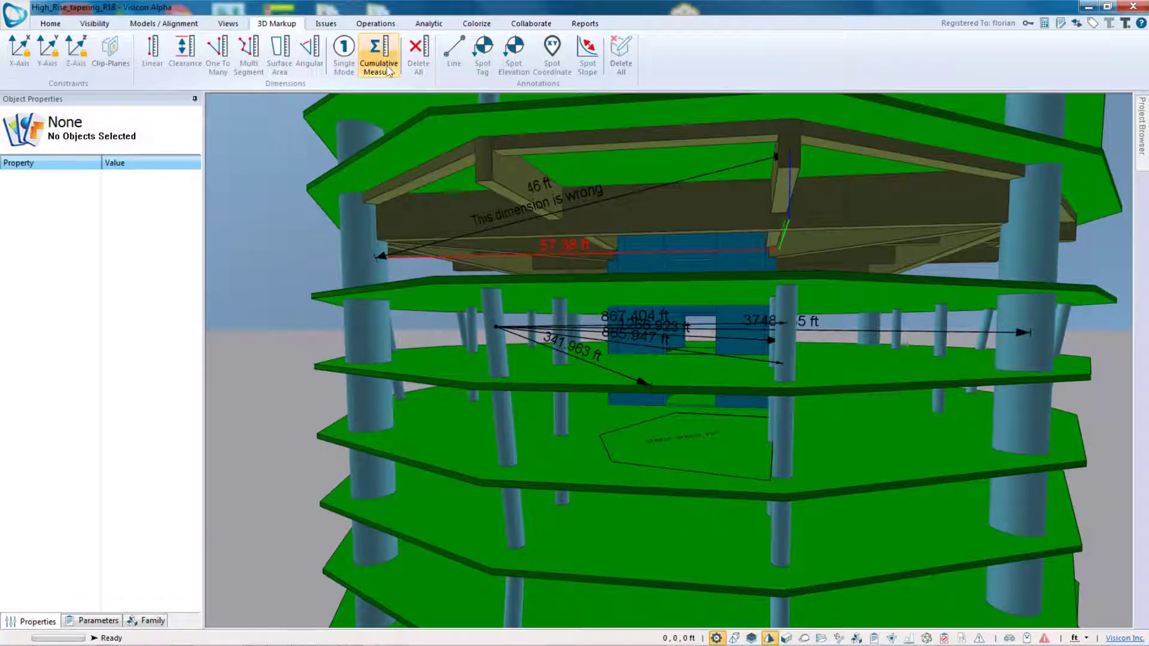
middle_drag(596, 353, 680, 401)
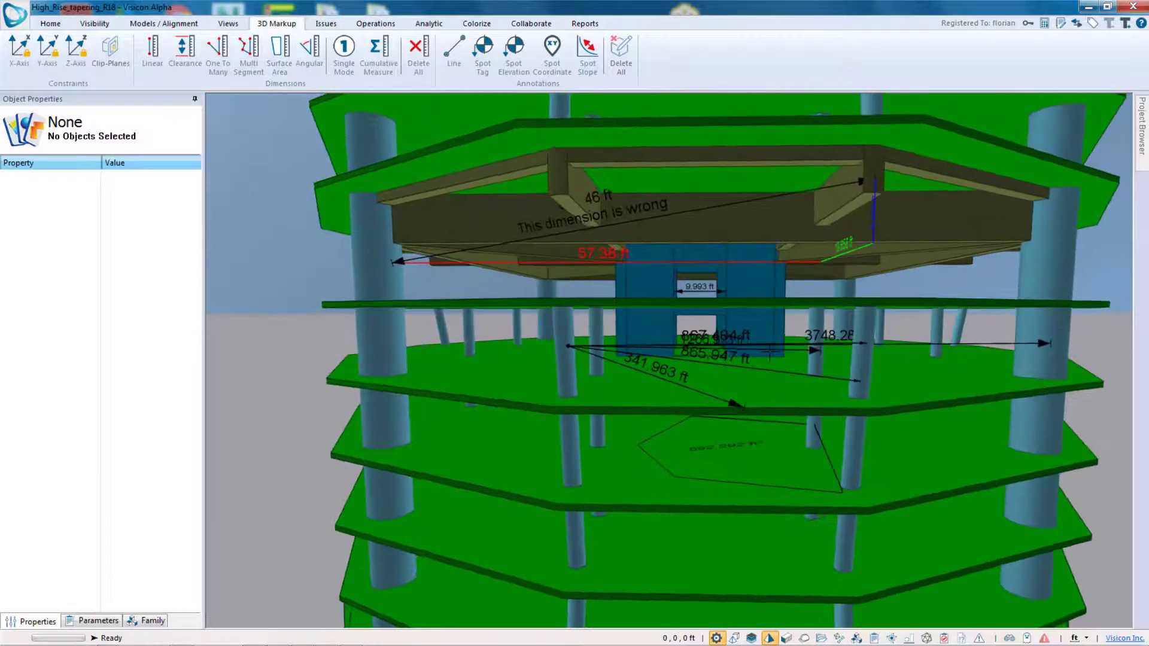
click(374, 49)
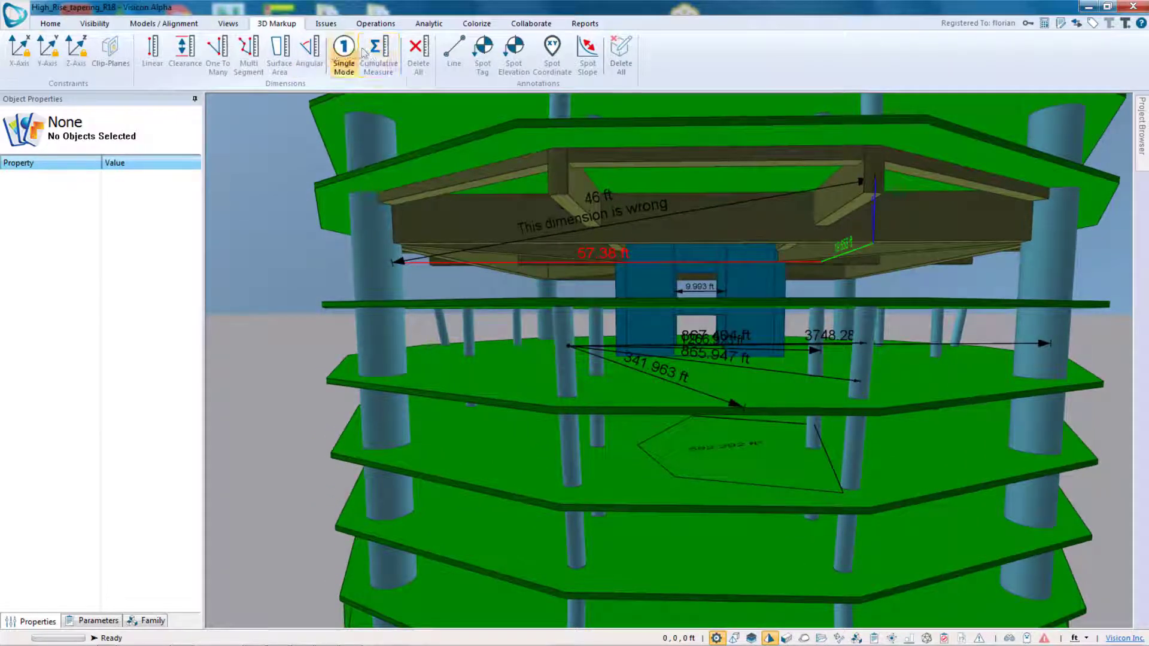
click(153, 58)
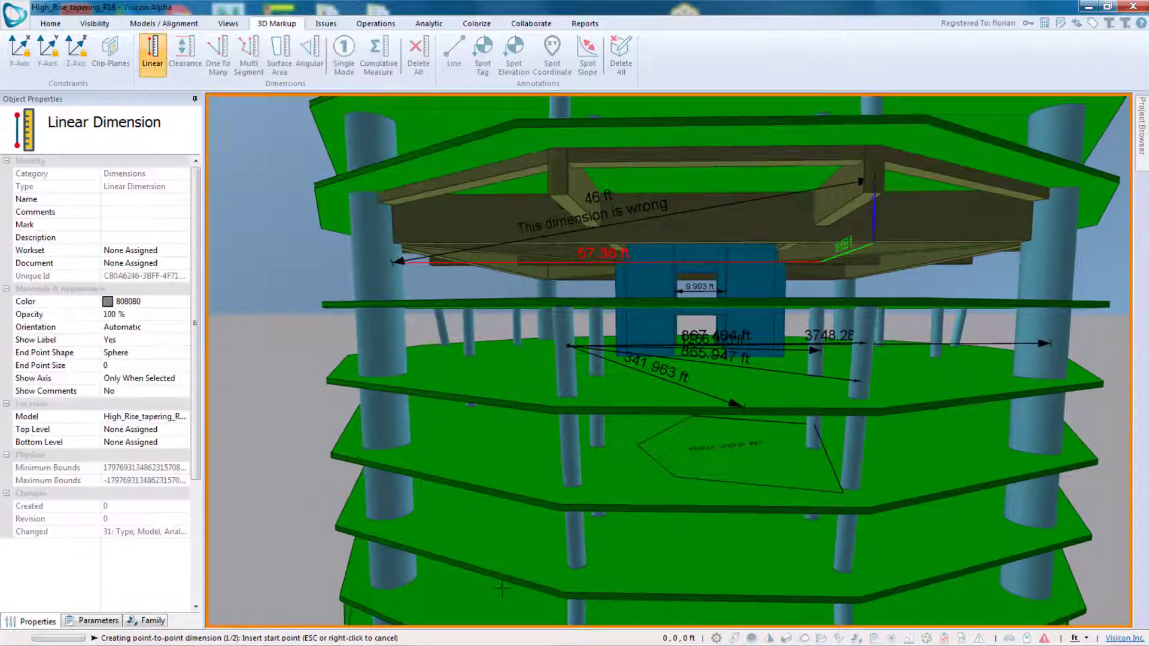
scroll(550, 481, up, 6)
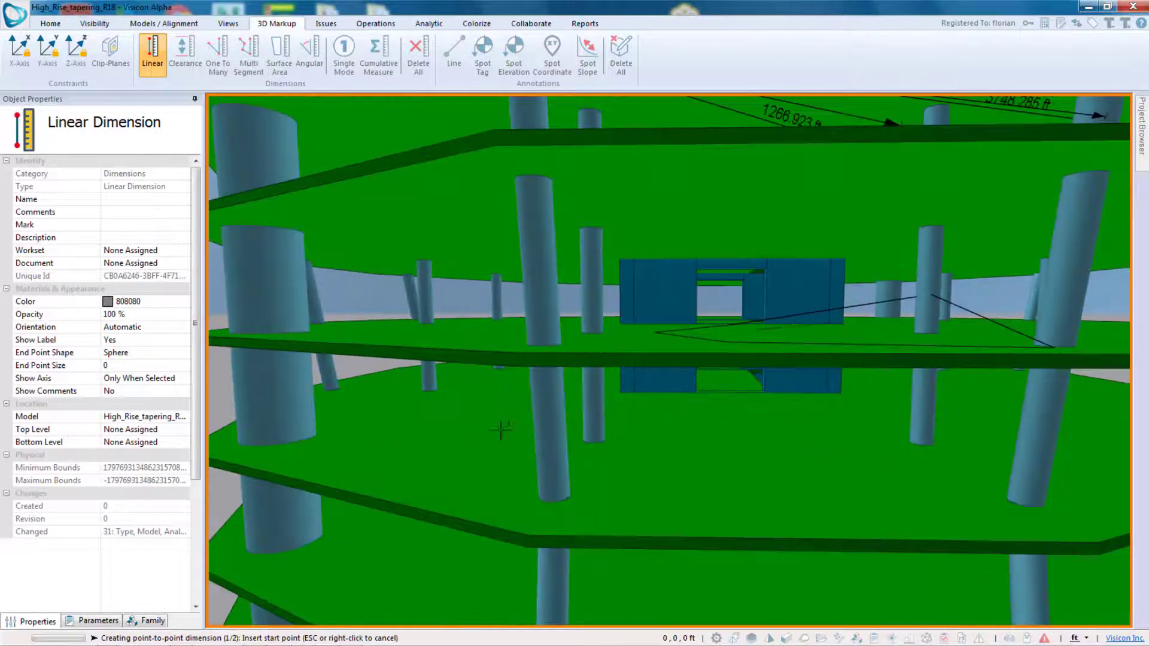
scroll(487, 435, down, 5)
scroll(362, 371, up, 2)
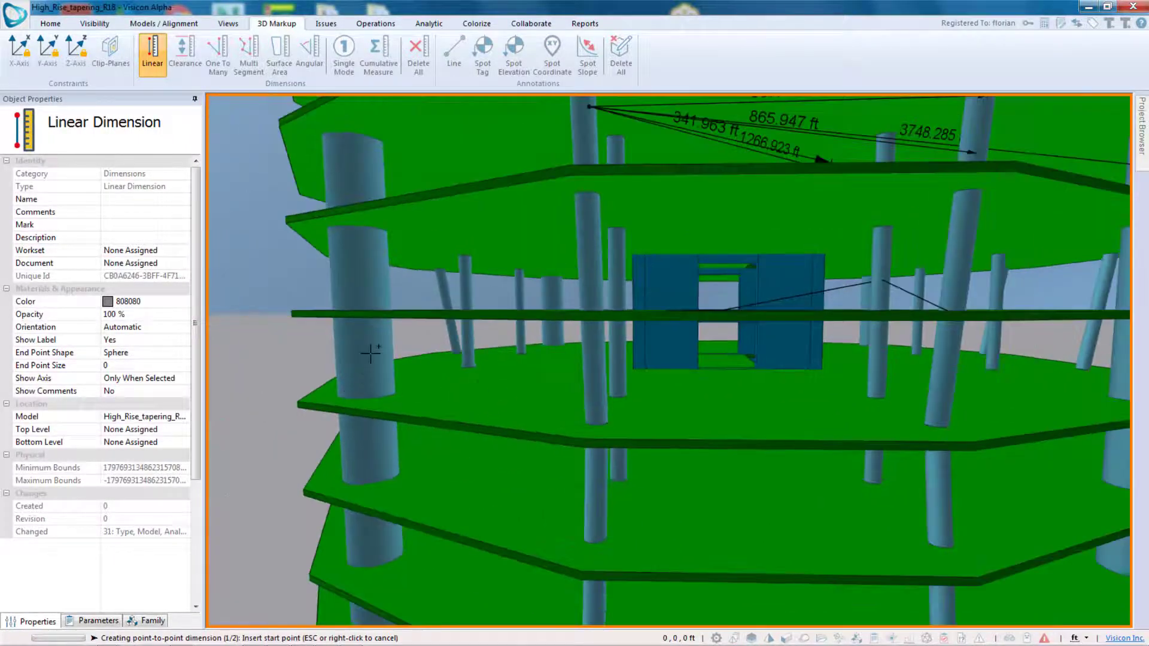
click(302, 405)
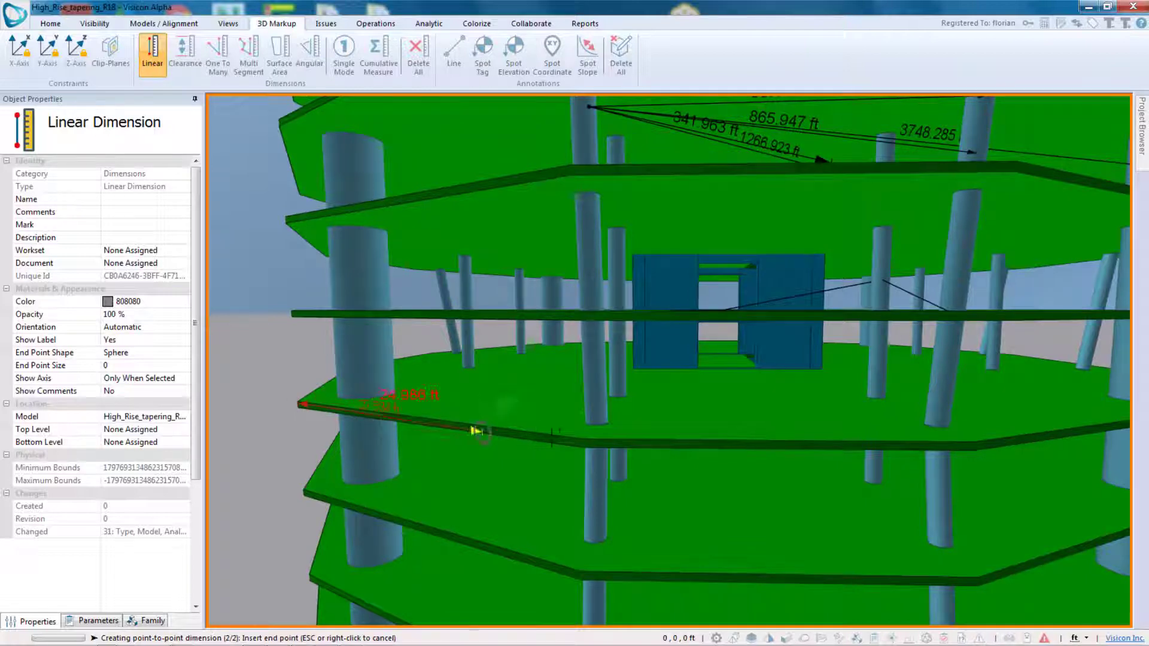
click(586, 442)
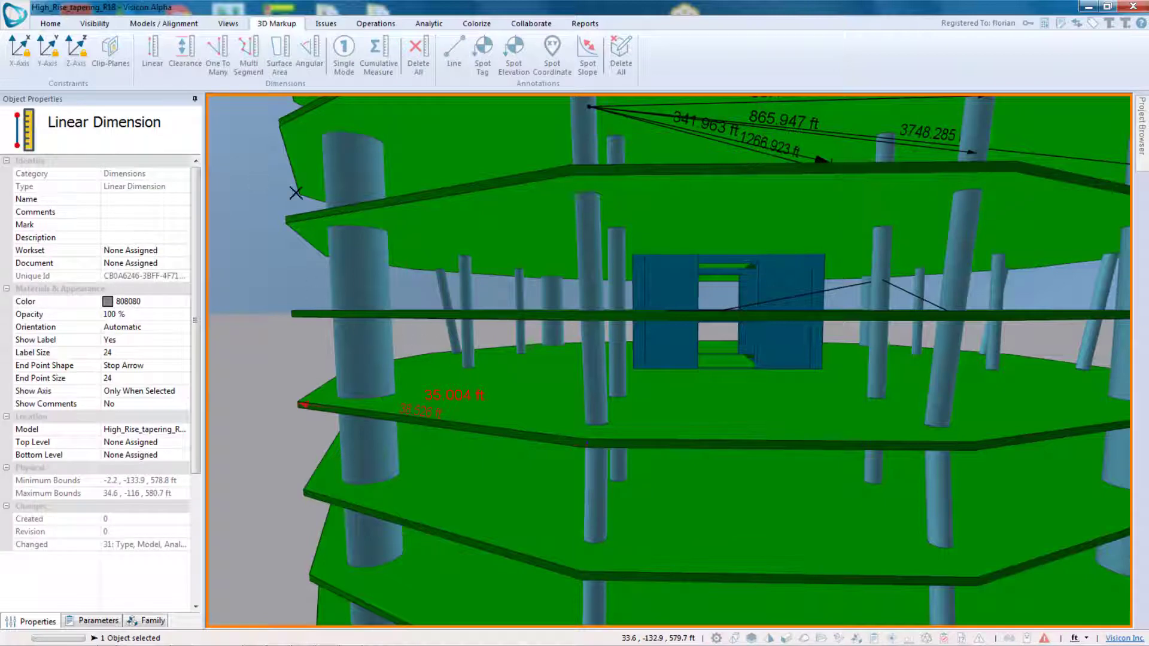
key(Escape)
Step: Place a second linear dimension along the adjoining slab edge from the shared corner to the leaning column, and turn off Cumulative Measure
click(152, 53)
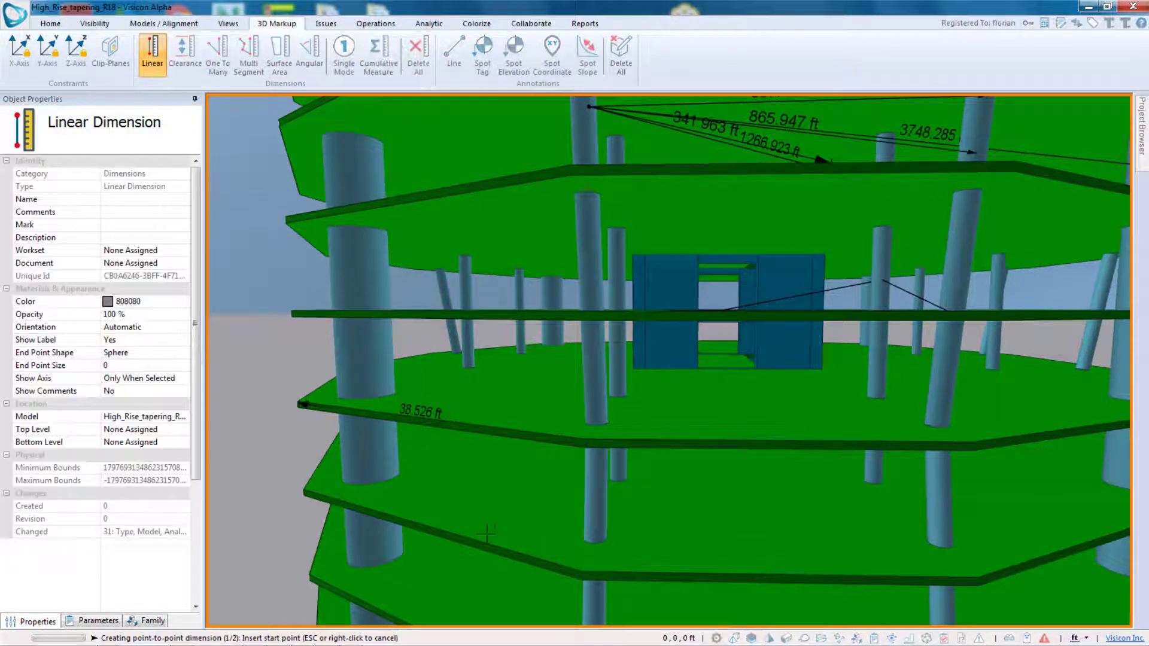
click(586, 443)
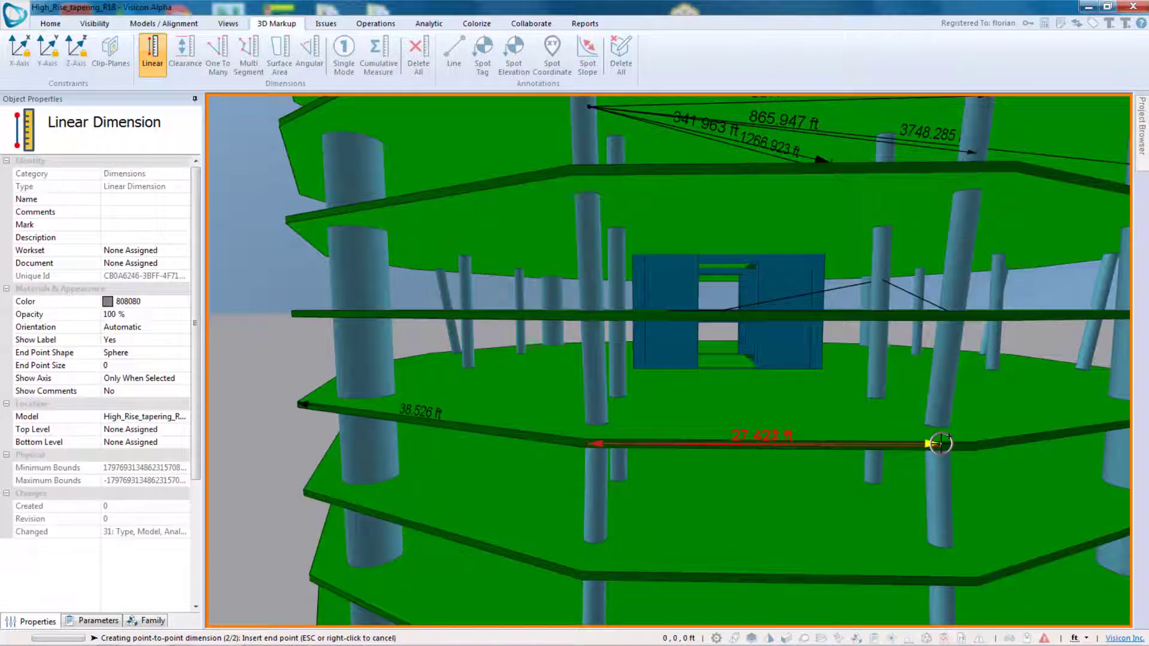
click(941, 443)
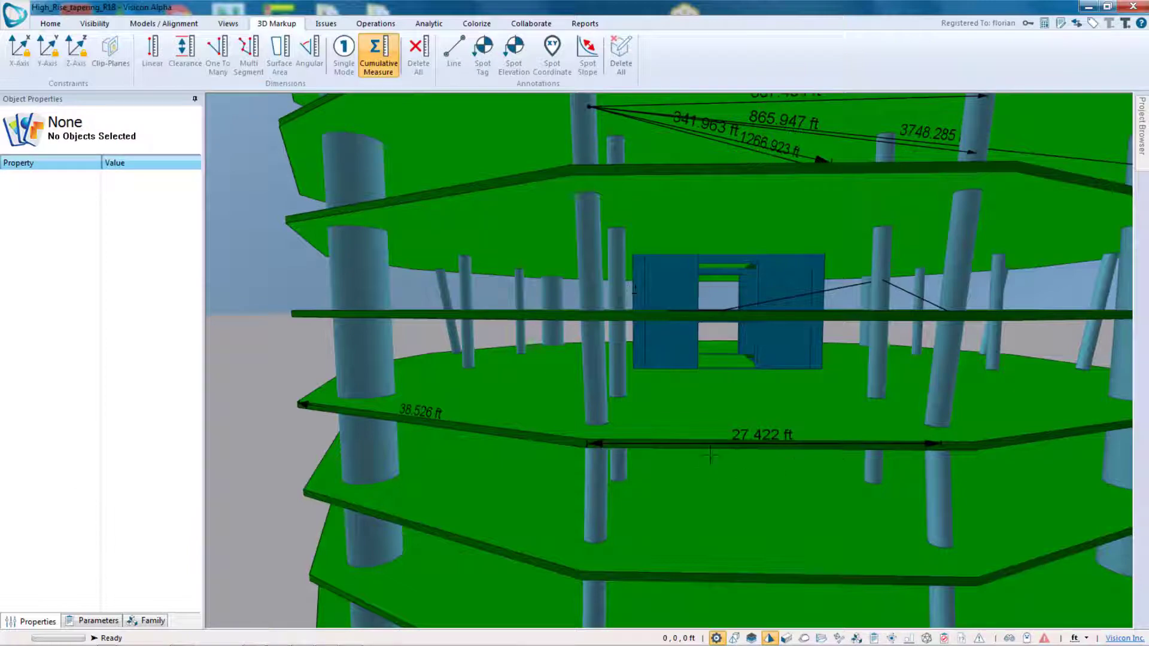
middle_drag(769, 456, 359, 174)
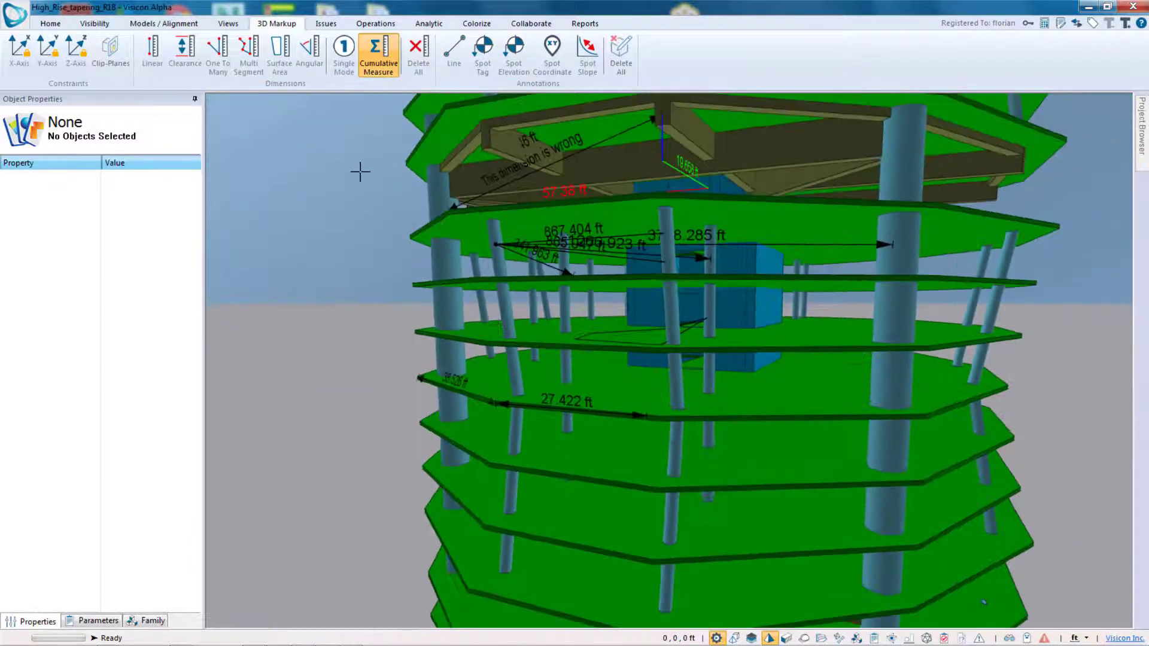
click(378, 54)
Step: Draw a line annotation in front of the blue core, from a leaning column to the large round column
middle_drag(344, 249, 372, 246)
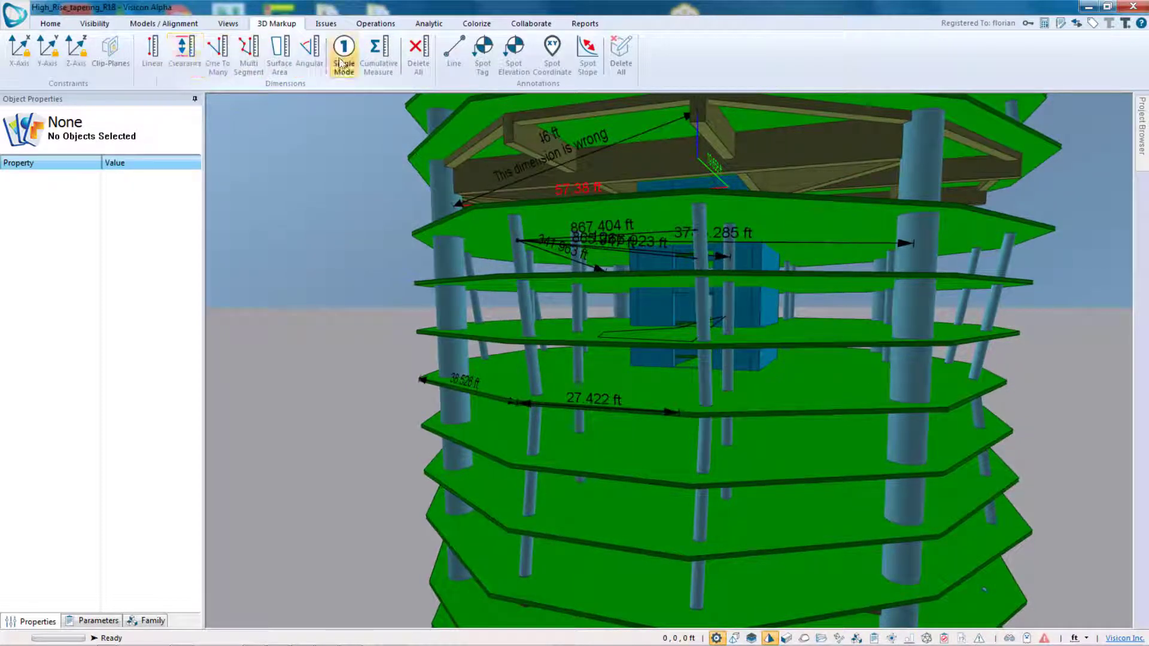
middle_drag(341, 156, 357, 156)
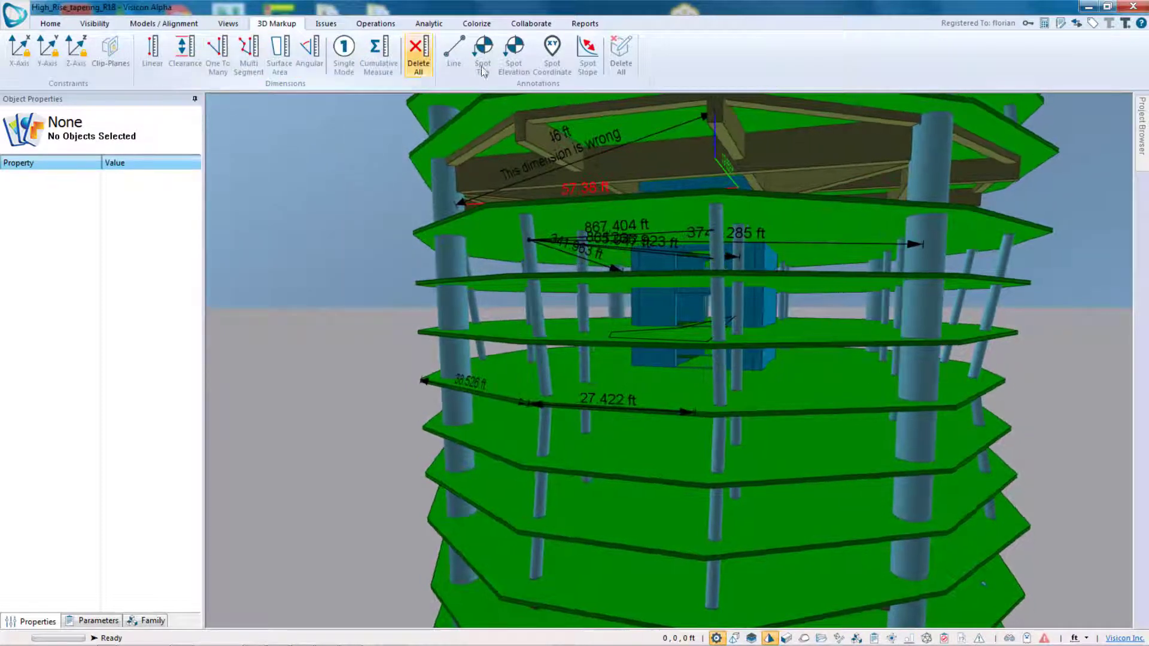
click(454, 54)
middle_drag(670, 445, 611, 427)
middle_drag(607, 474, 600, 449)
click(593, 442)
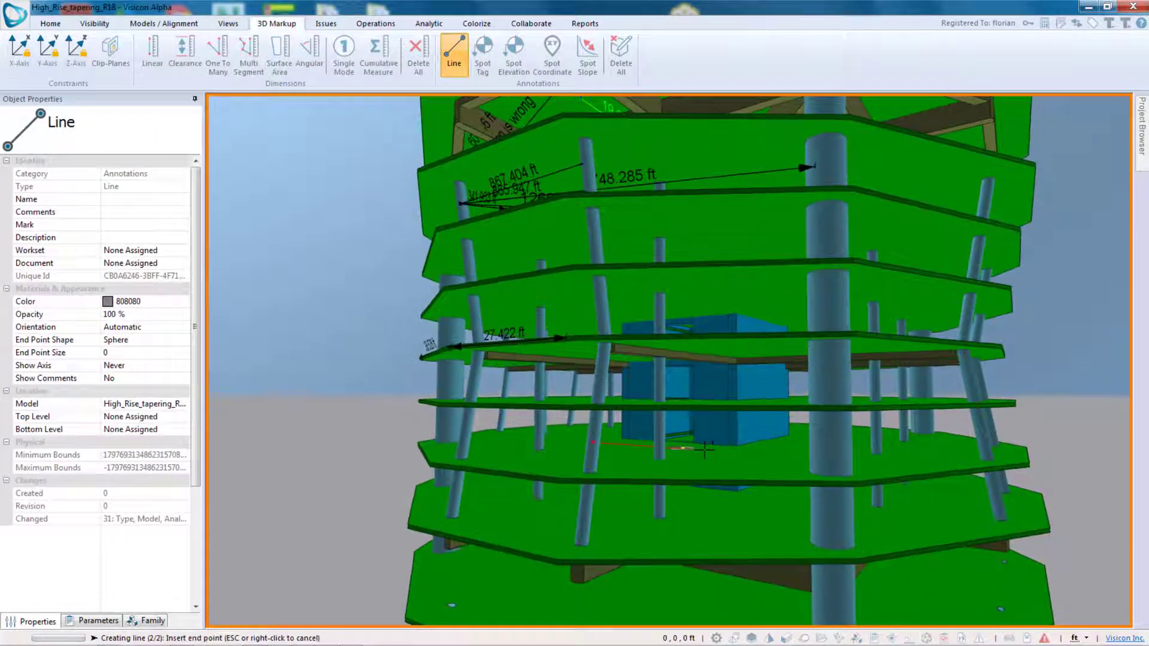
click(818, 445)
scroll(756, 466, up, 1)
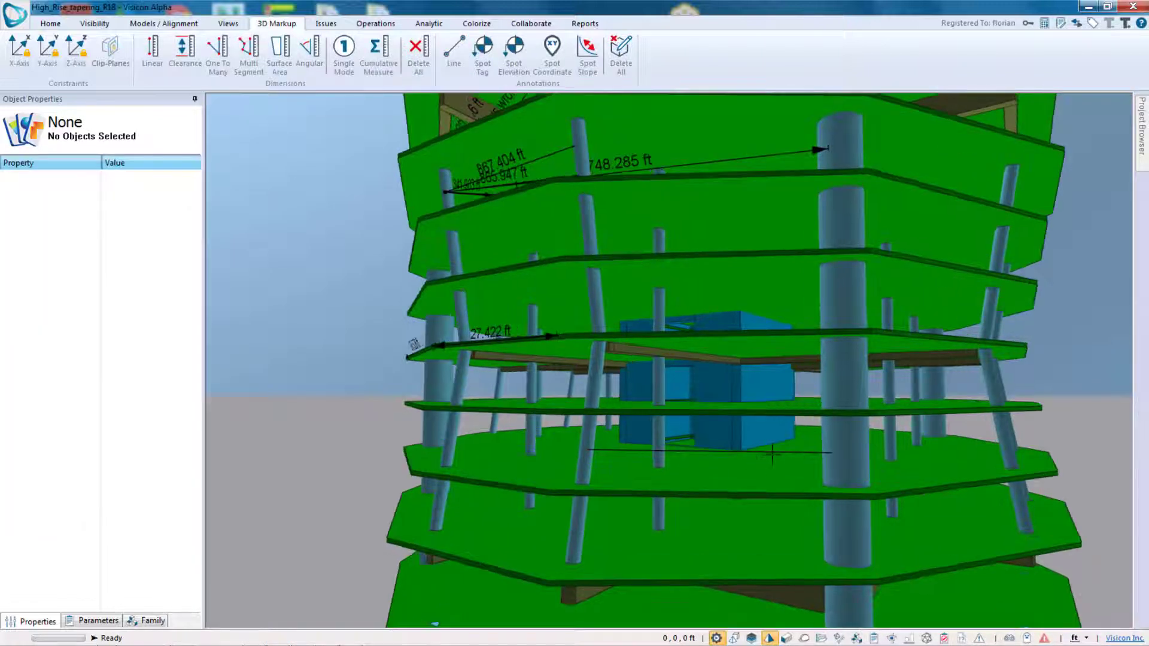
Step: Select the line annotation, collapse the Object Properties pane to enlarge the model view, and clear the selection
click(774, 451)
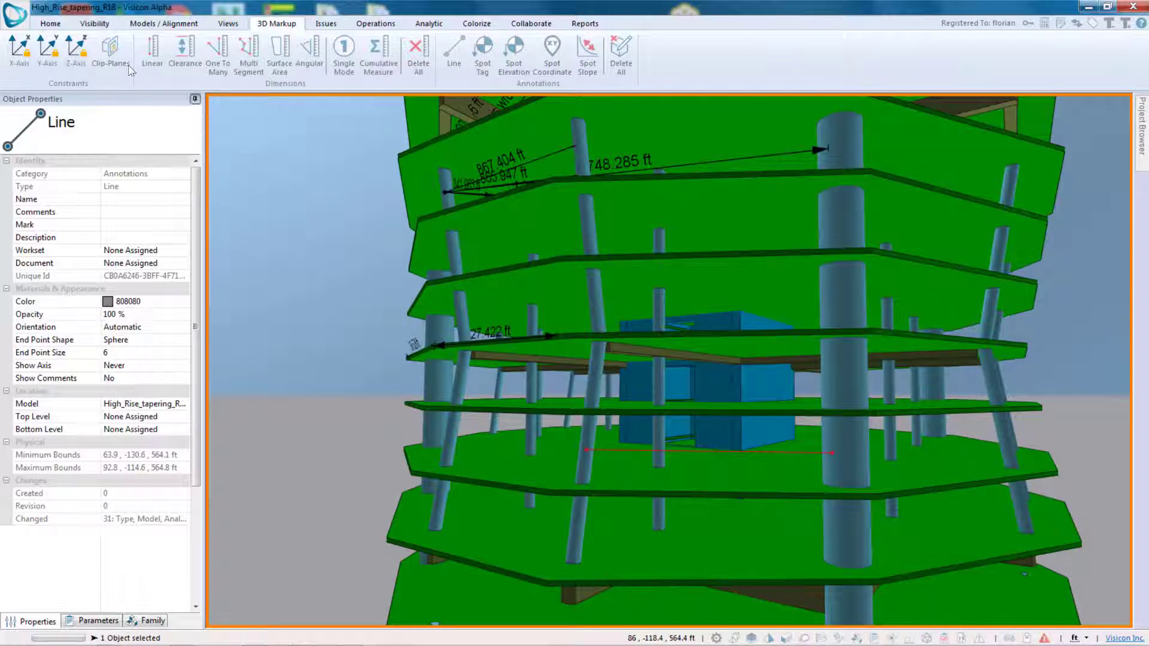
click(195, 98)
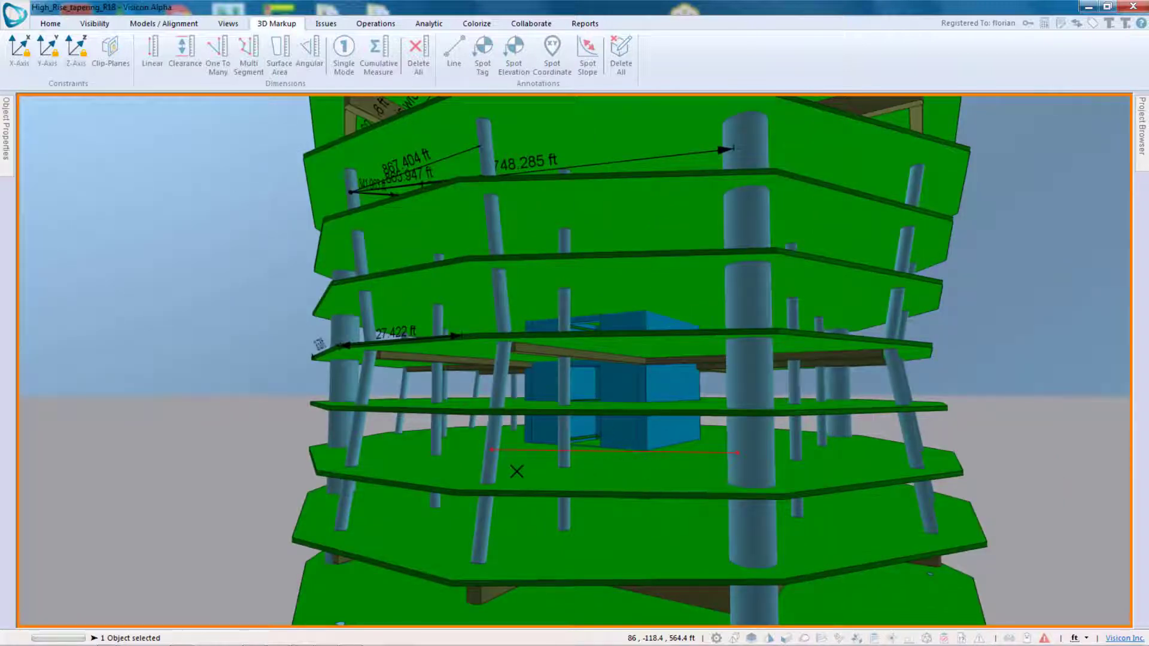
middle_drag(517, 471, 315, 296)
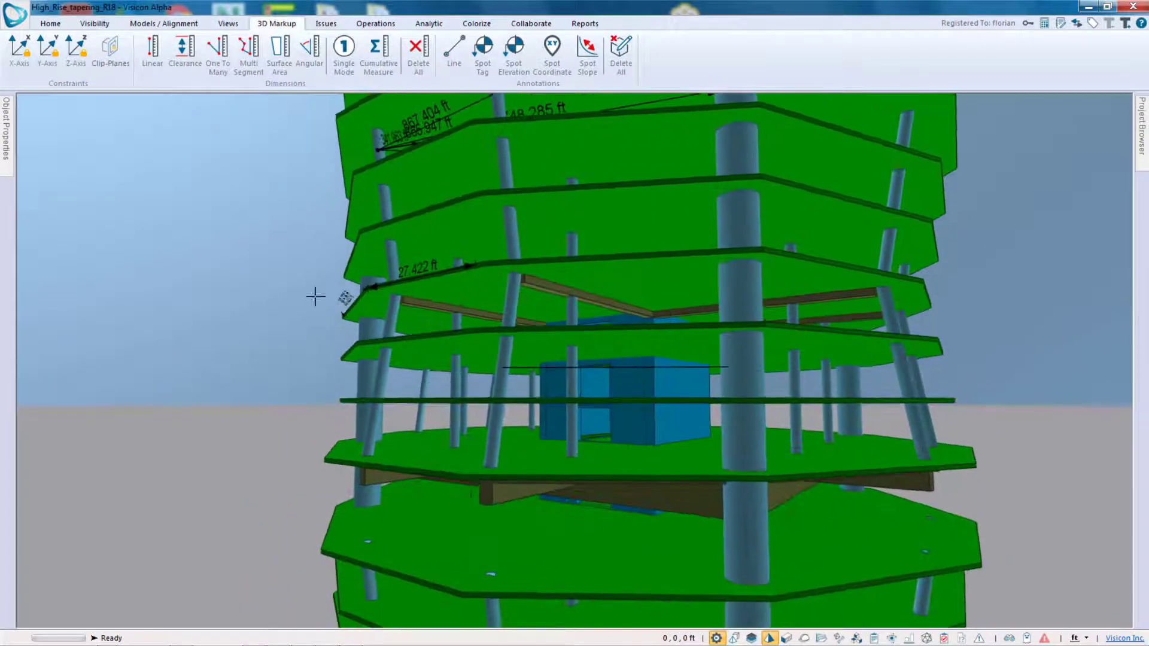
middle_drag(471, 504, 517, 407)
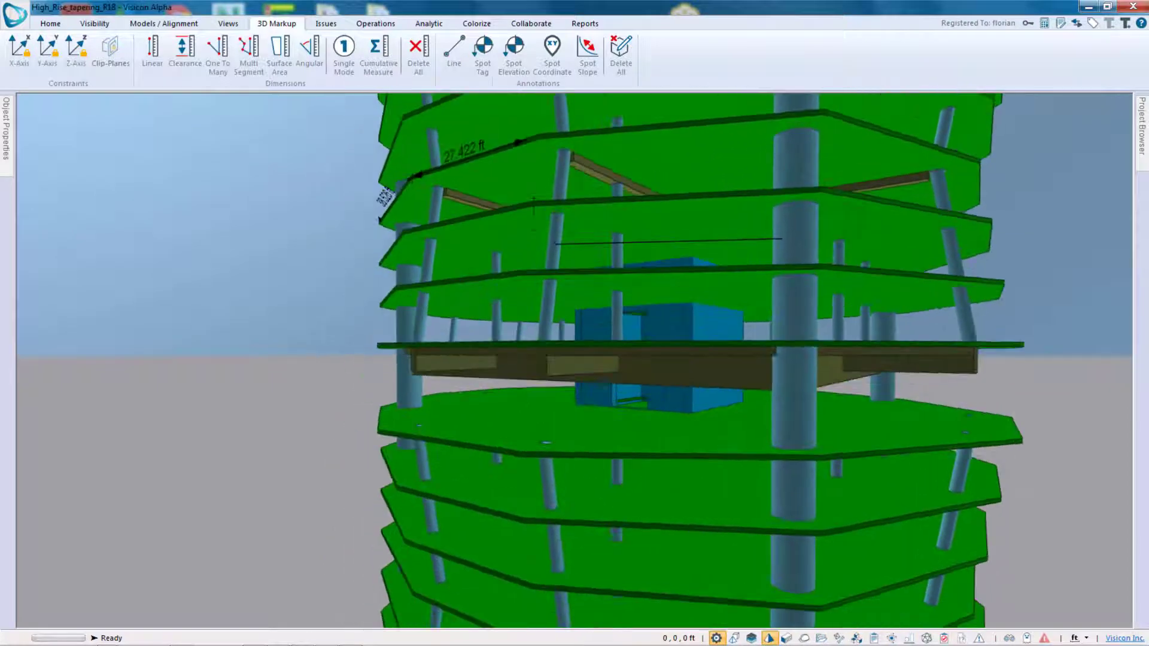
Step: Place a spot tag rooted on the slab below the lower beam-framed floor, with its head outside the building, and select it
click(482, 52)
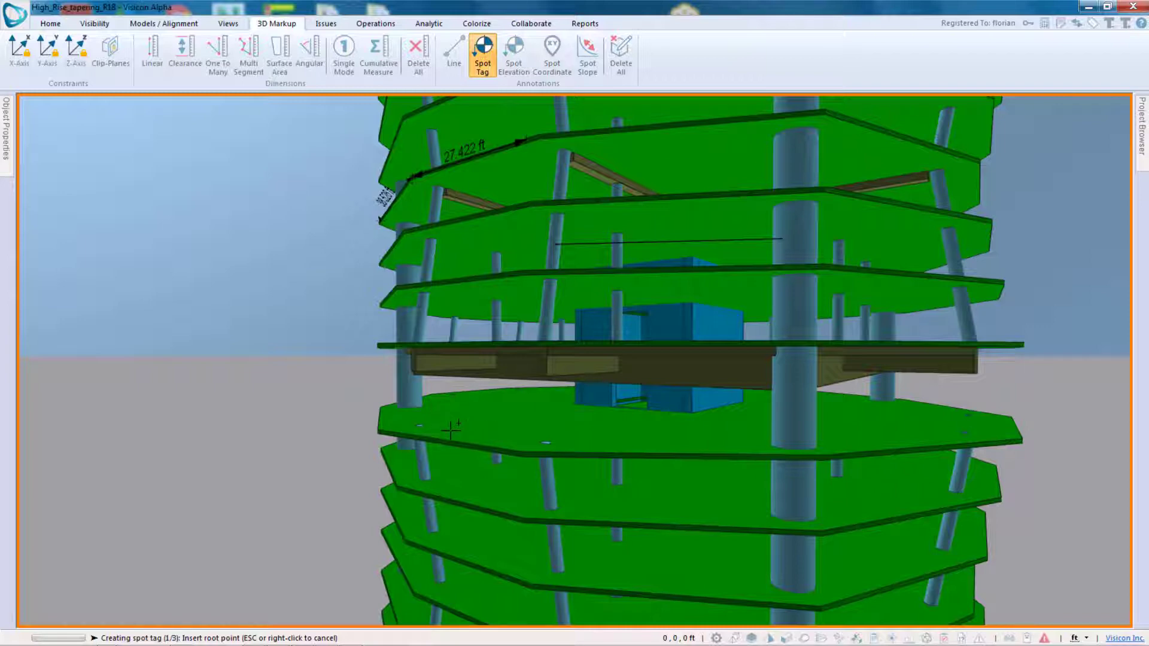
click(447, 419)
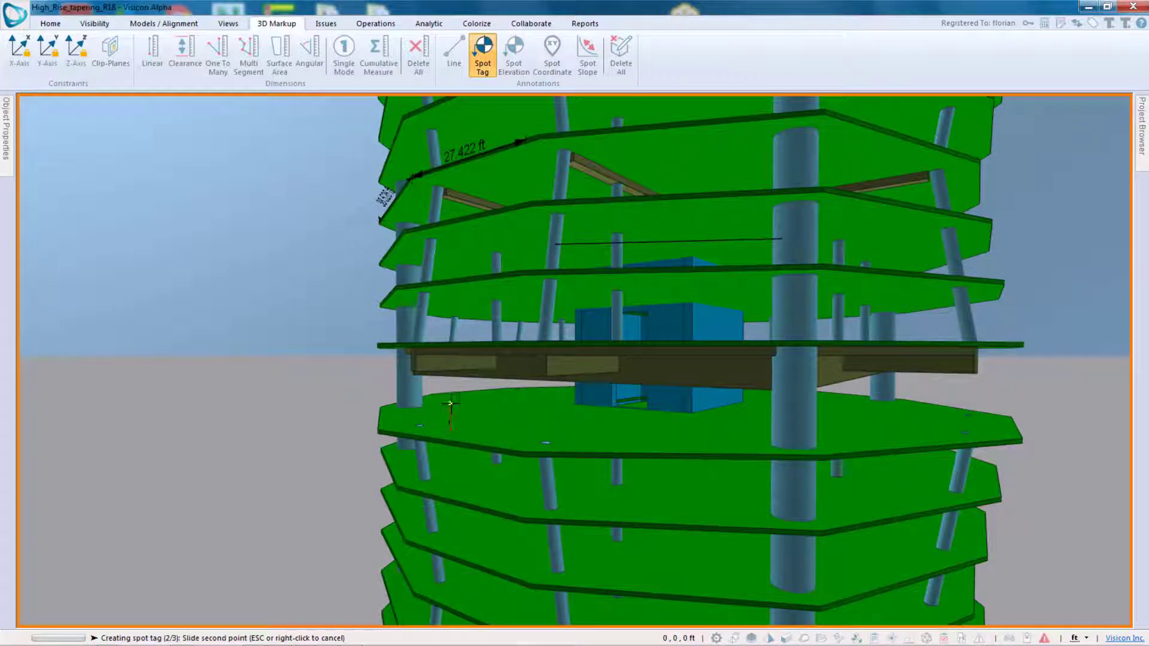
click(440, 404)
click(249, 392)
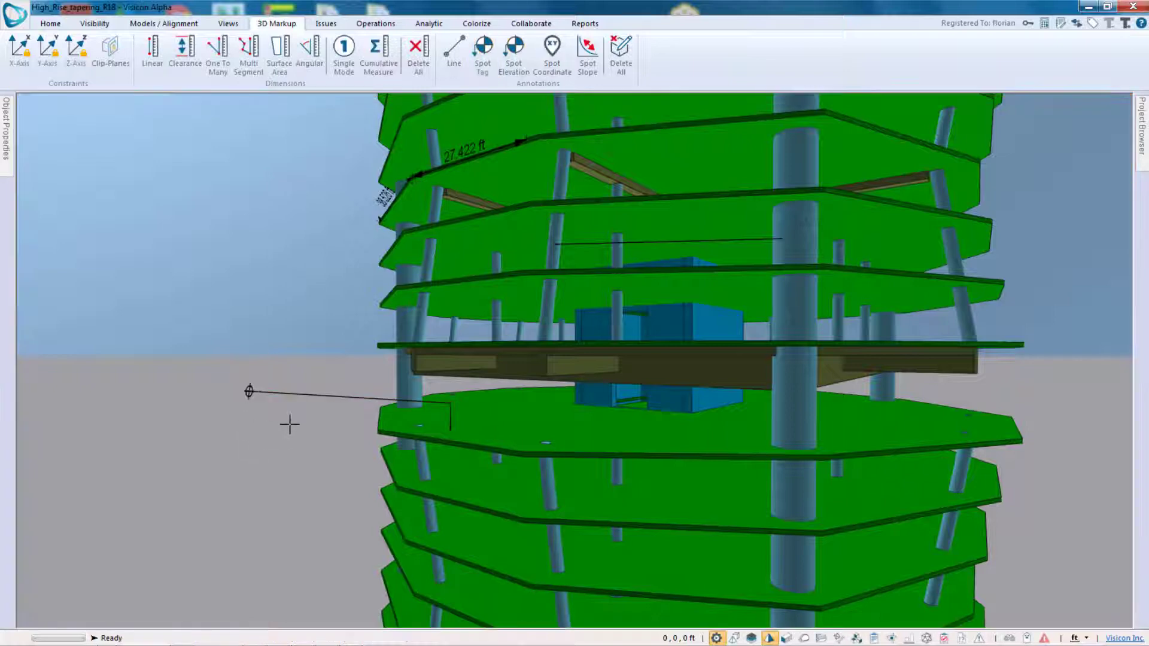
middle_drag(341, 442, 443, 437)
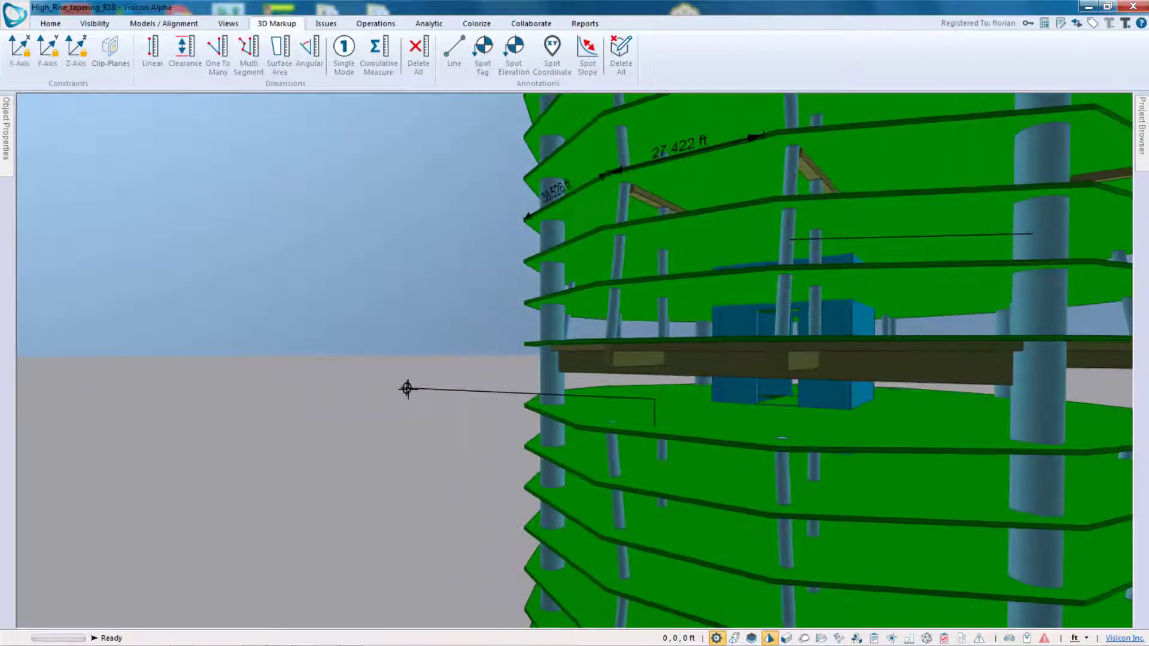
click(407, 389)
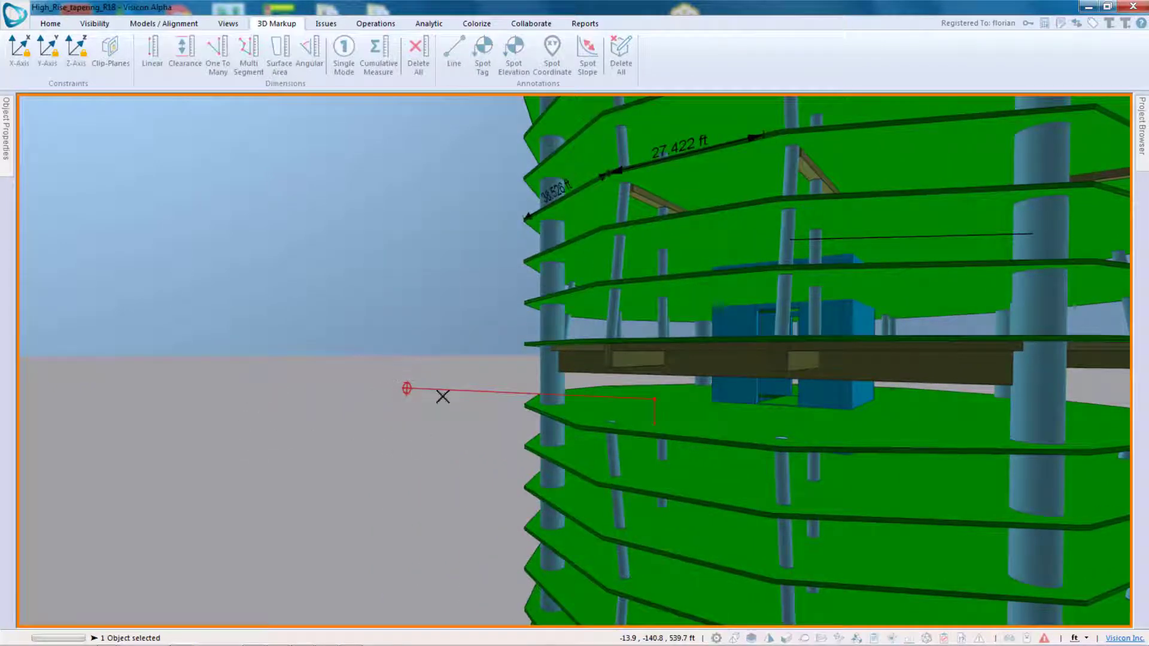
Step: Expand the Object Properties pane, set the selected spot tag's comment to "This is L20", and clear the selection
click(13, 148)
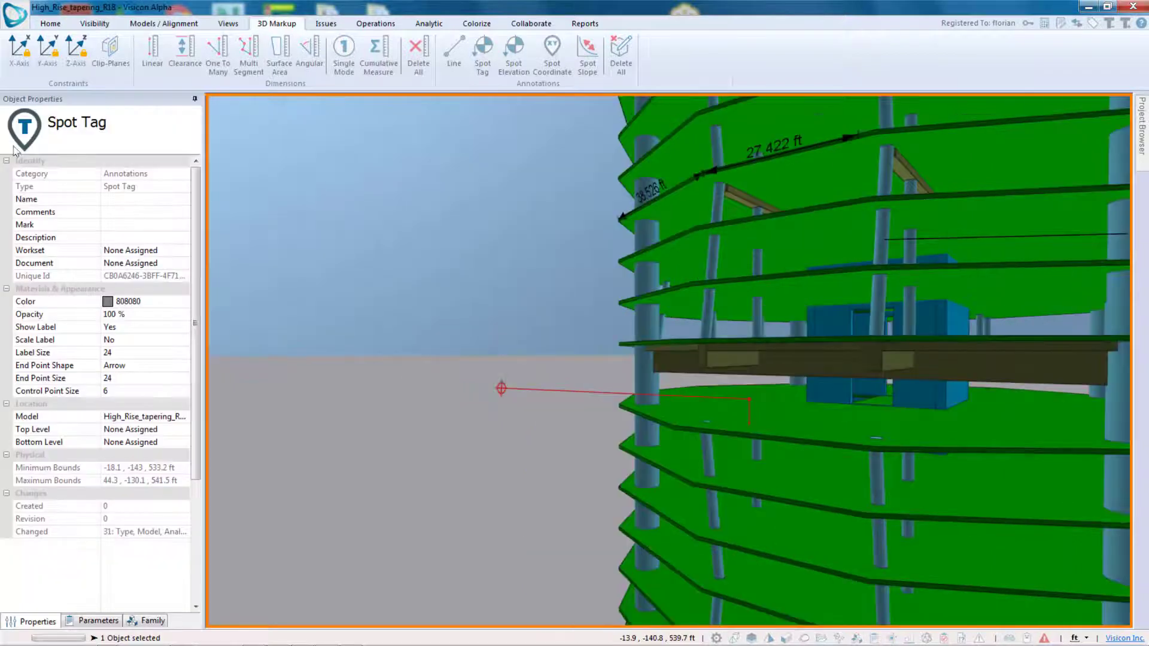
click(144, 214)
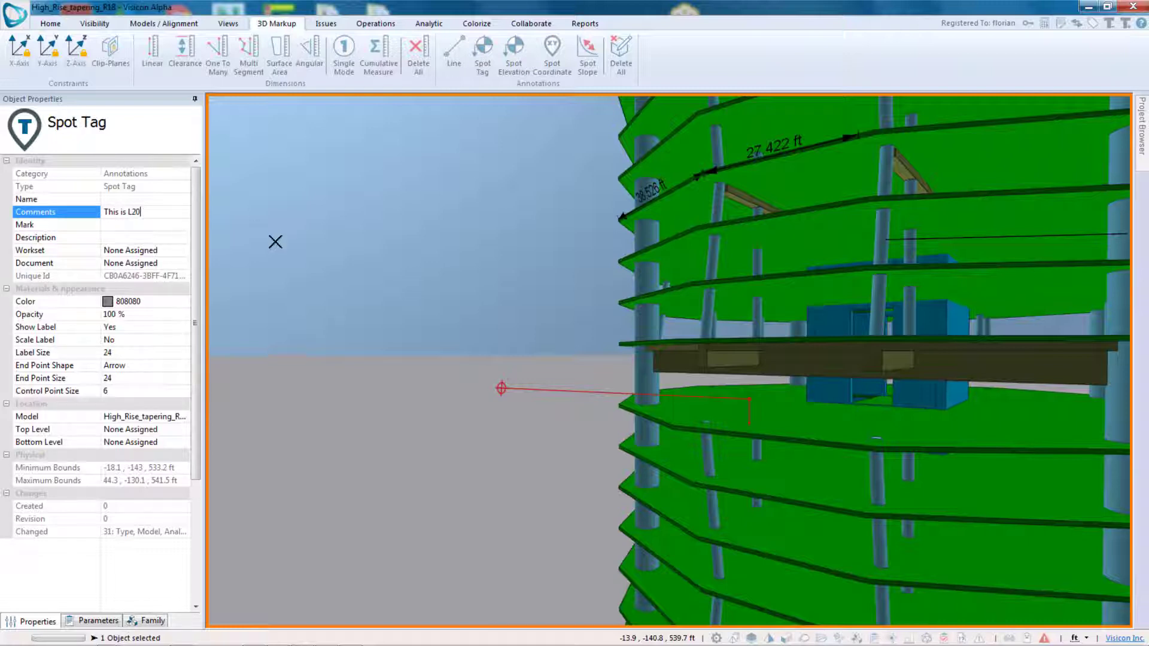
click(511, 450)
drag(455, 448, 501, 469)
click(499, 391)
drag(501, 534, 423, 543)
scroll(424, 543, down, 8)
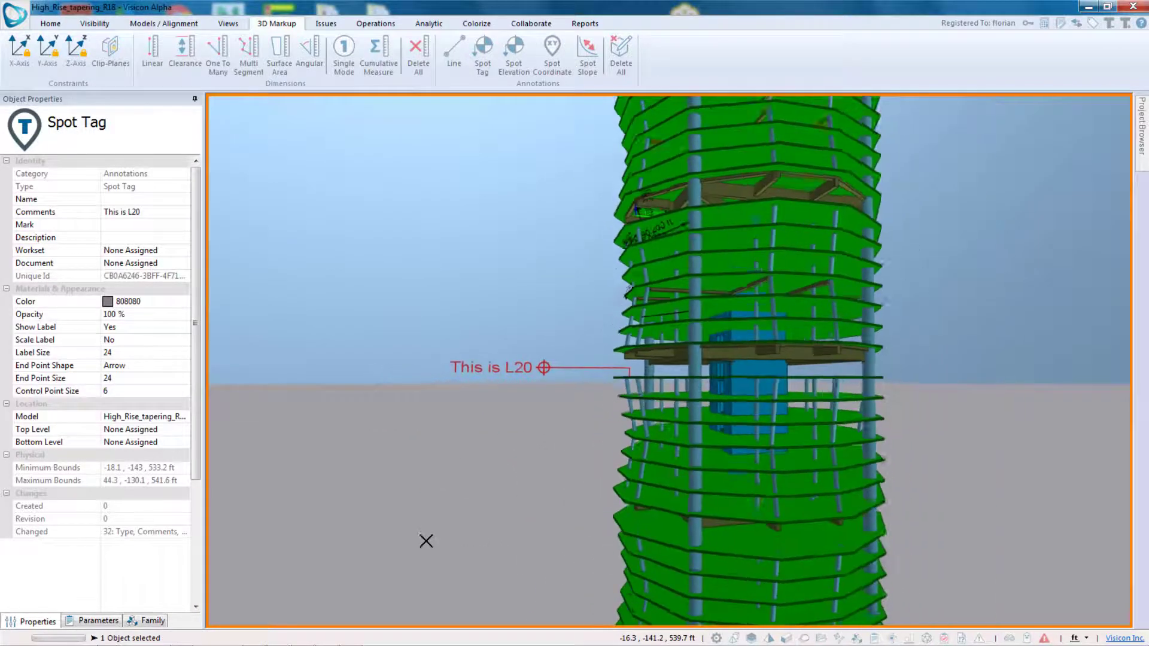
scroll(610, 456, down, 8)
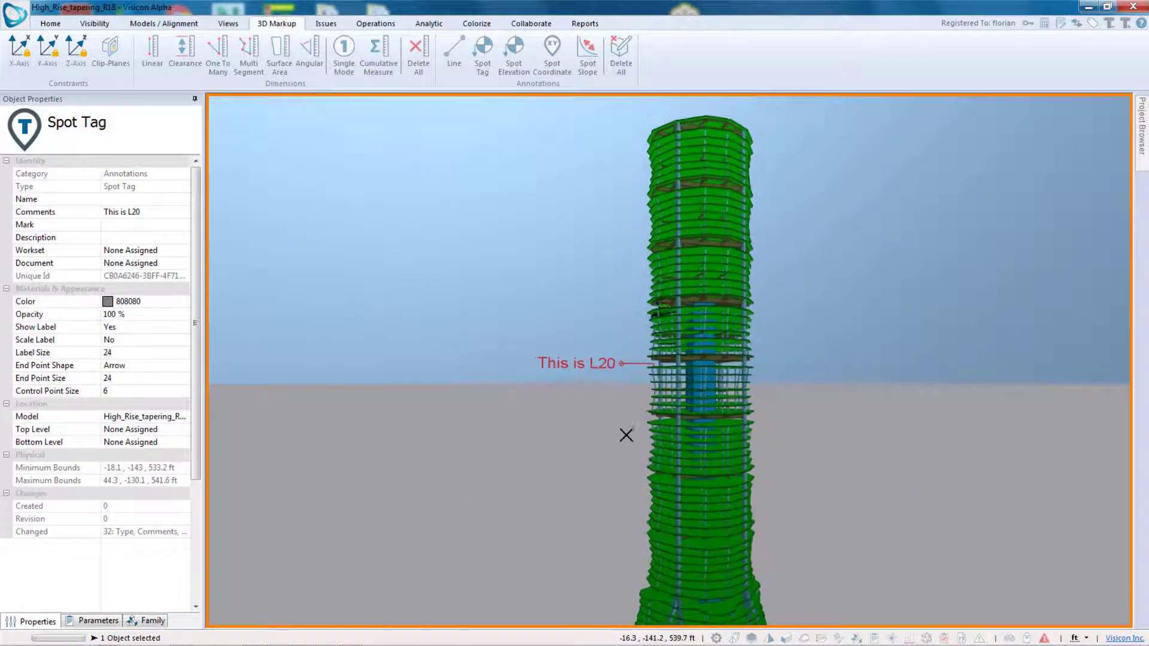
drag(600, 439, 625, 426)
scroll(625, 425, up, 8)
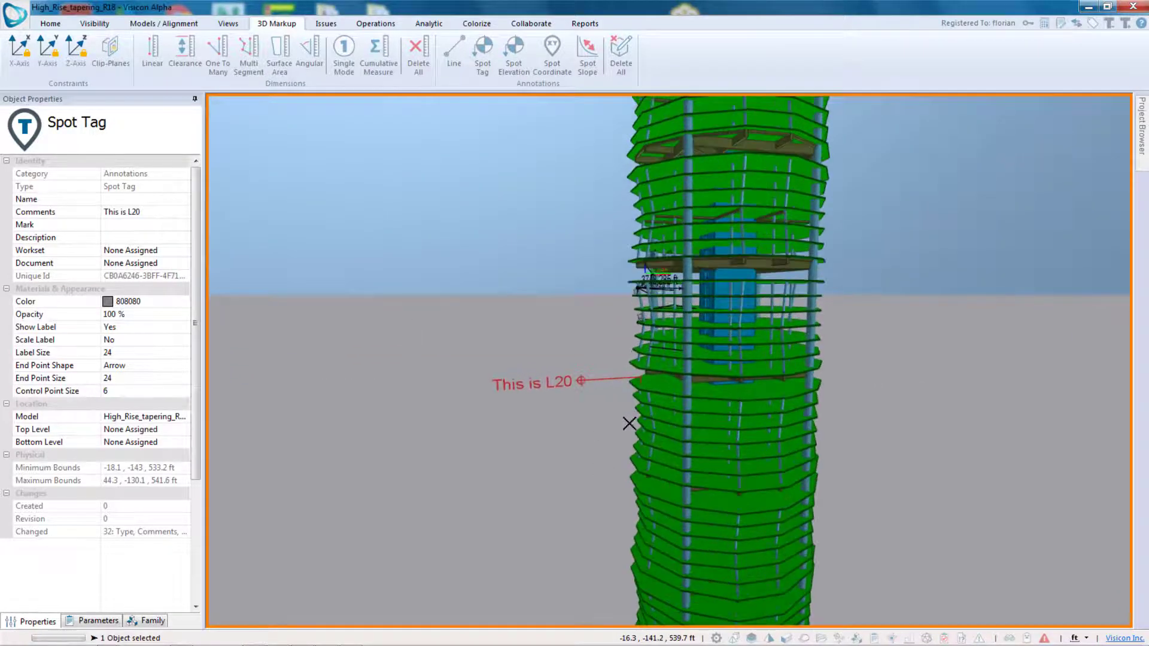
scroll(611, 480, up, 6)
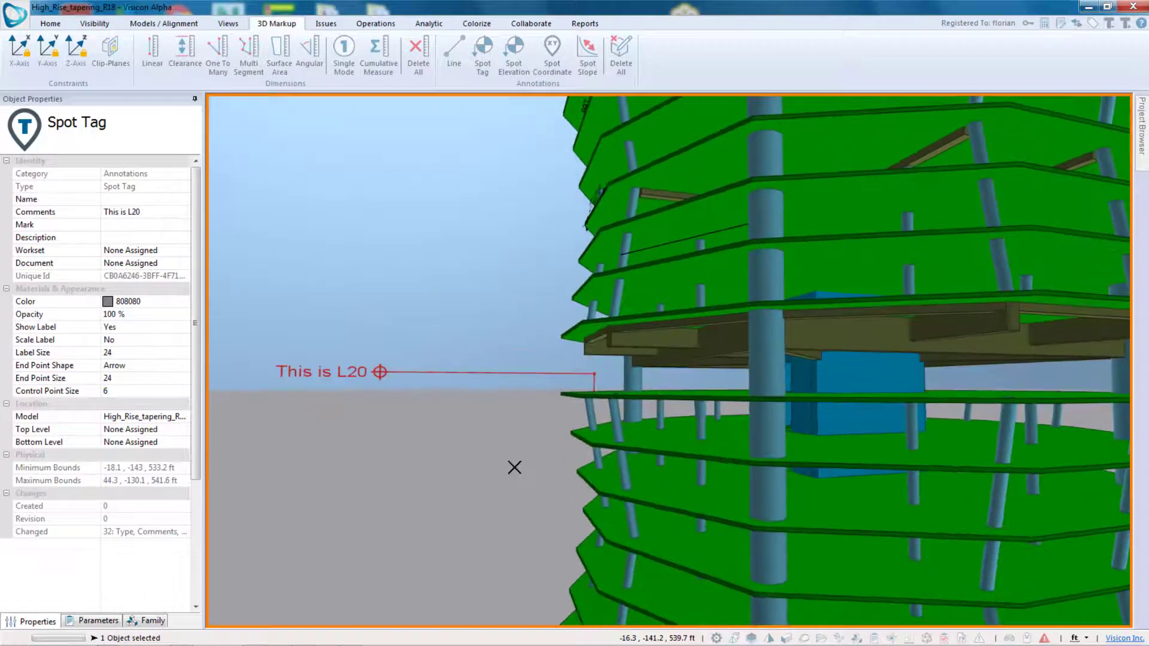
key(Escape)
Step: Place a spot elevation rooted on the same slab as the "This is L20" tag, with its head outside the building
click(513, 51)
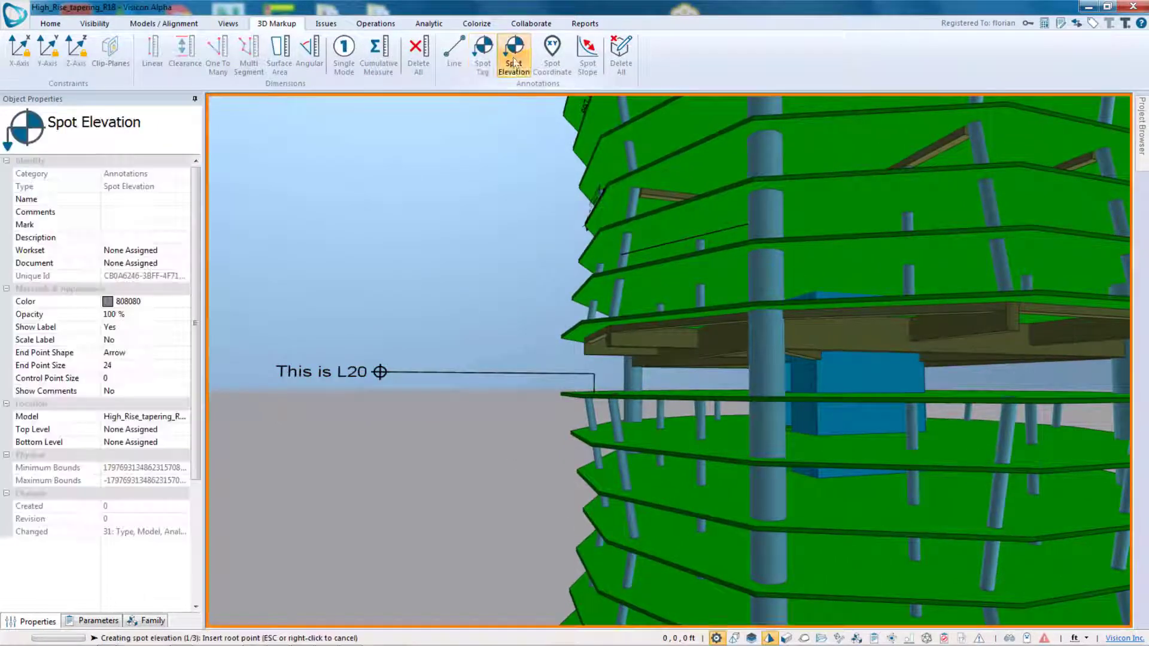
middle_drag(651, 471, 662, 513)
click(660, 429)
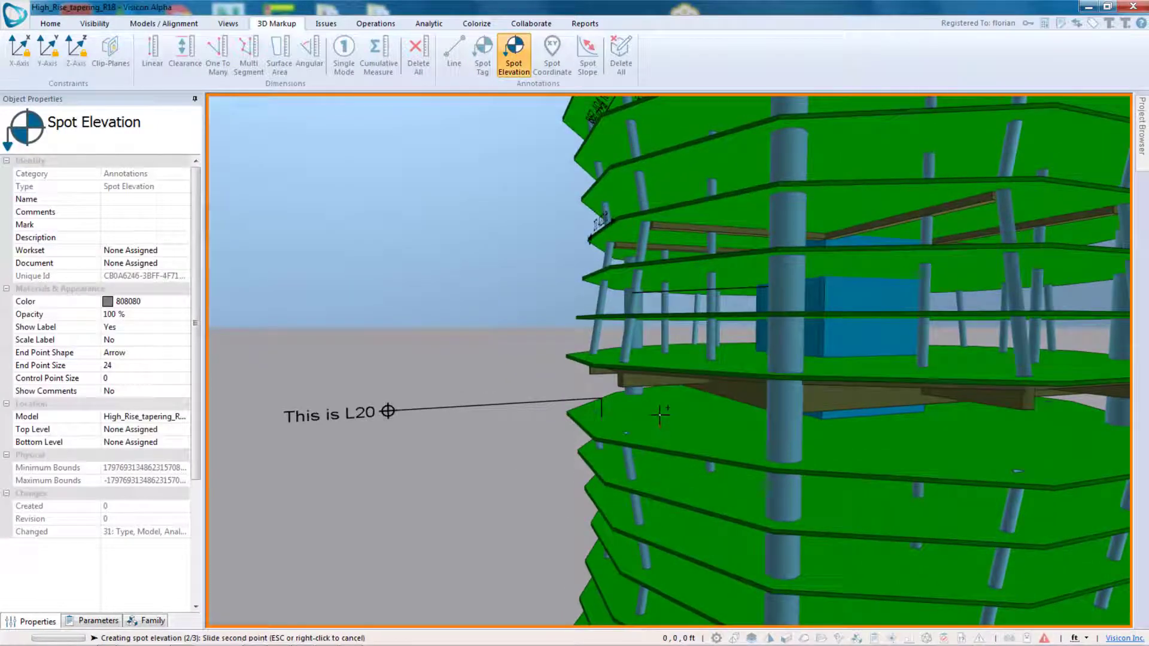
click(661, 415)
click(546, 476)
Step: Place a second spot elevation rooted on the Level 49 slab, two floors below the first, with its head outside the building
middle_drag(612, 545, 678, 482)
click(682, 479)
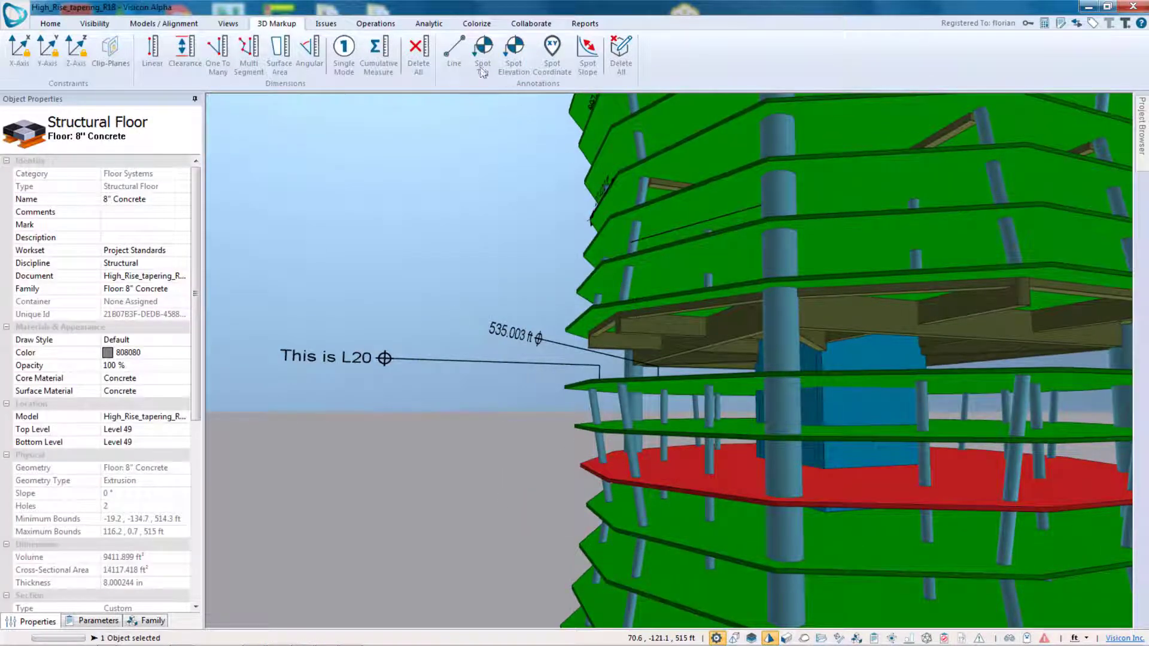
click(514, 54)
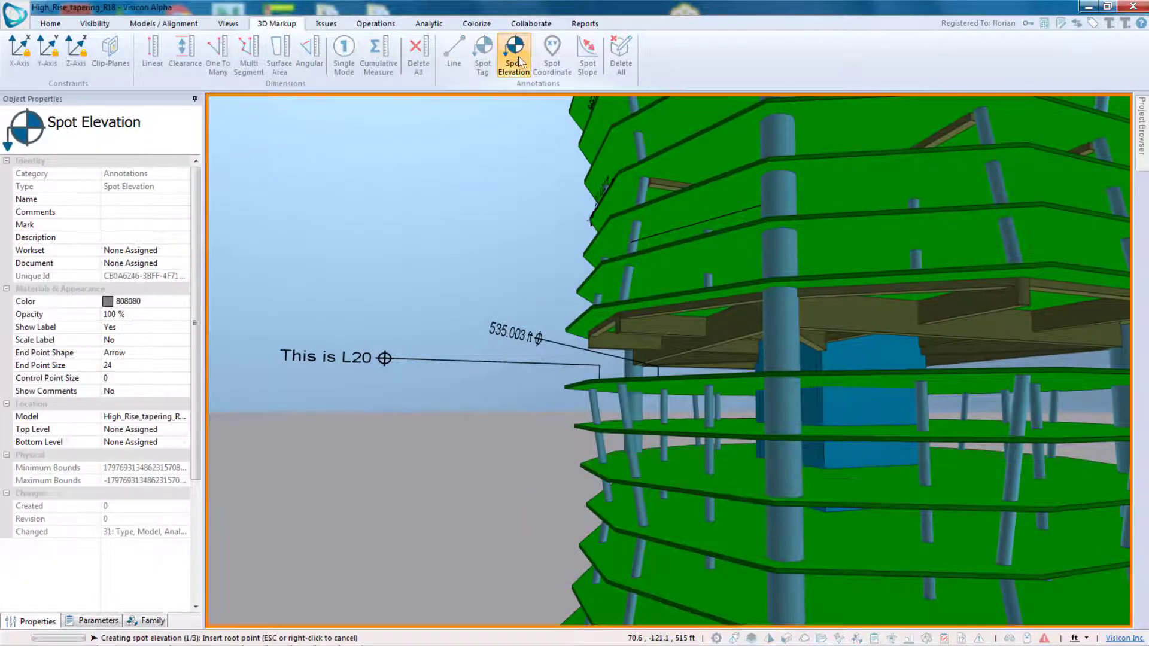
click(678, 483)
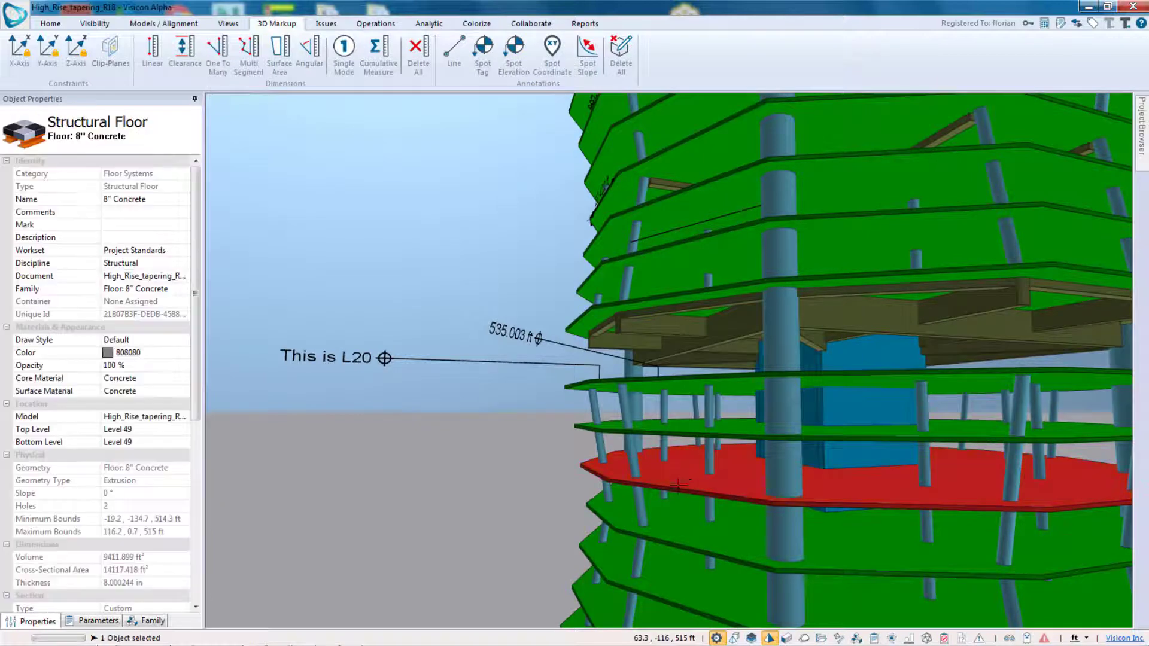
click(514, 54)
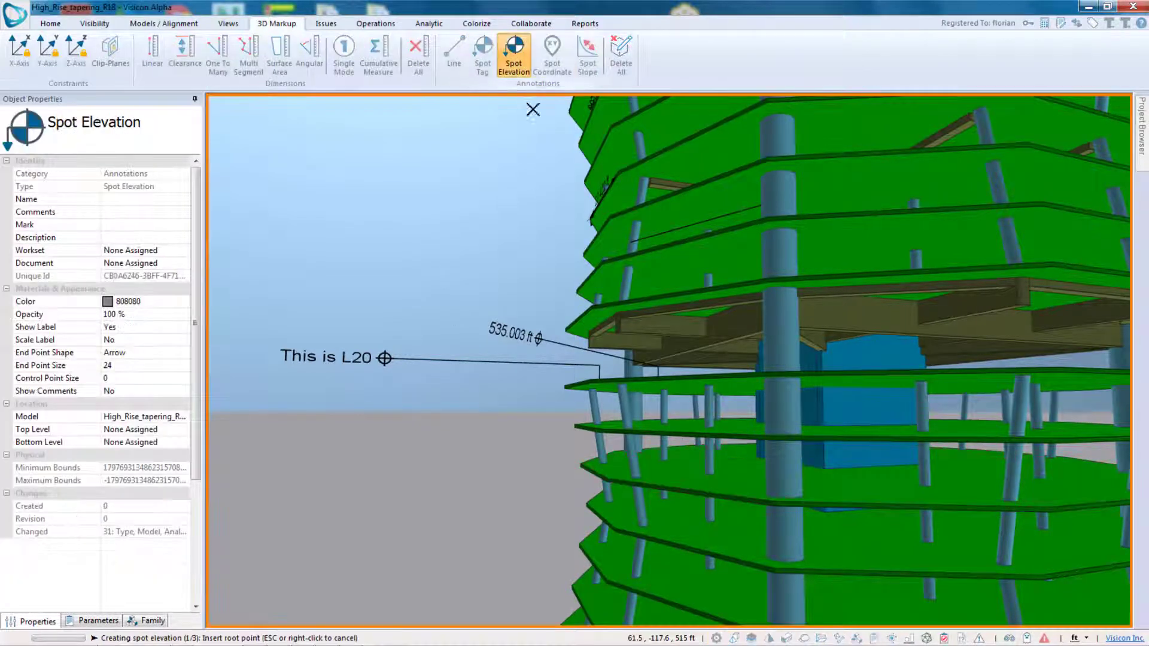
click(675, 475)
click(675, 469)
click(516, 496)
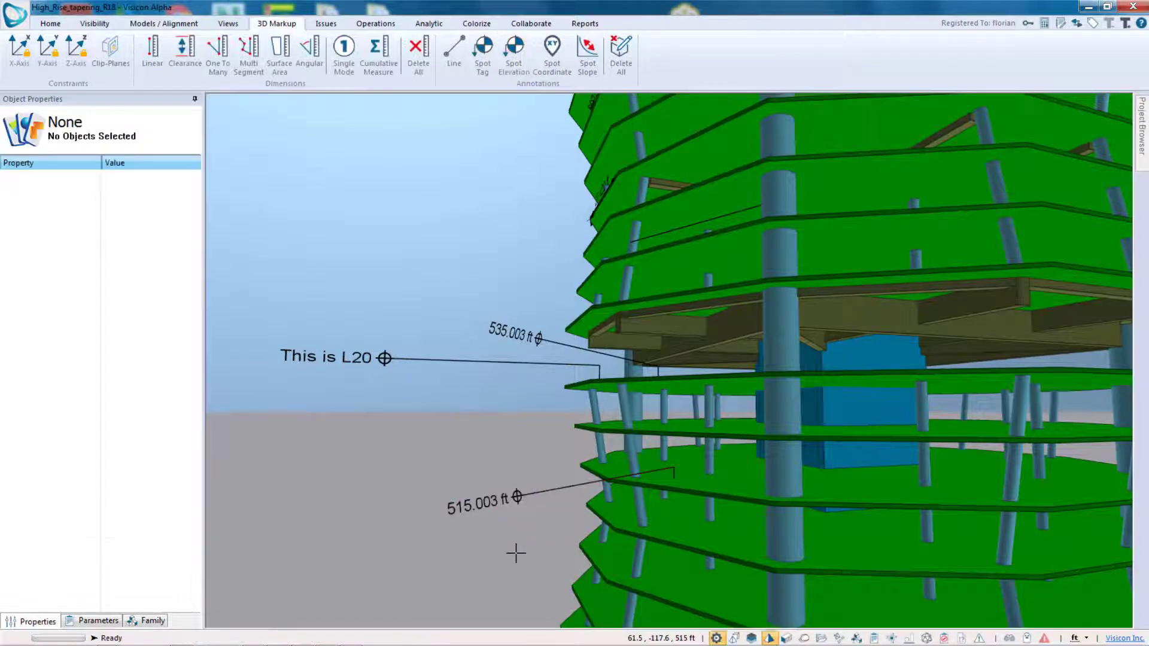
Step: Try to place a spot coordinate on a slab below the second spot elevation
mouse_move(513, 552)
middle_down()
mouse_move(472, 549)
mouse_move(494, 548)
middle_up()
scroll(493, 547, down, 4)
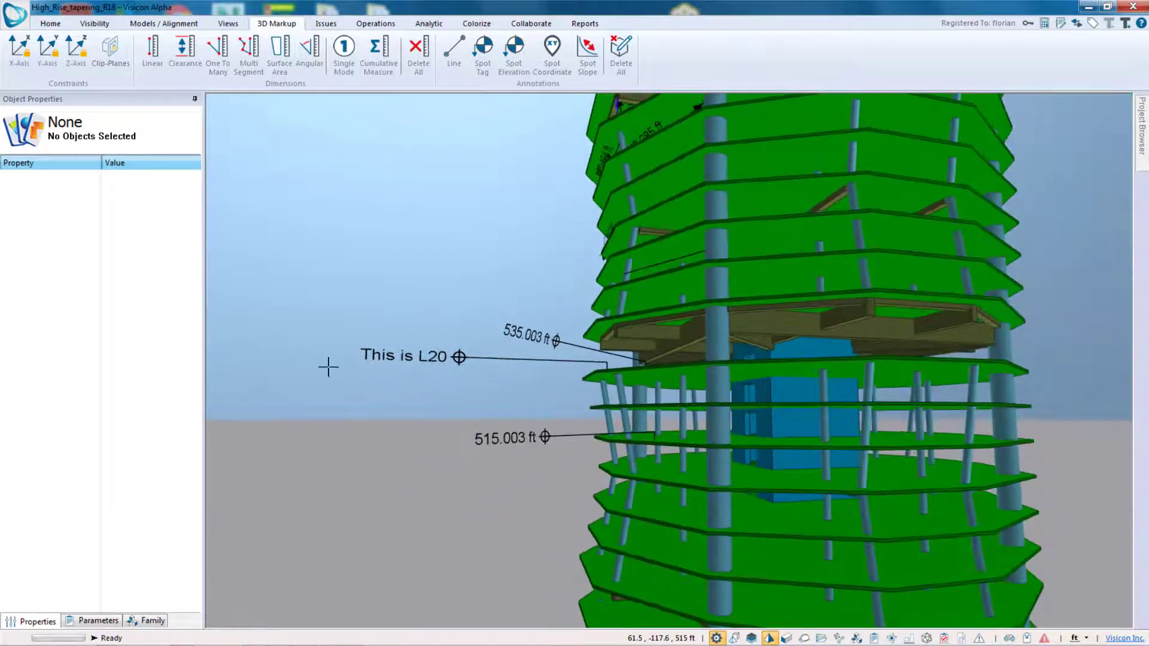
middle_drag(329, 367, 313, 300)
middle_drag(602, 474, 605, 538)
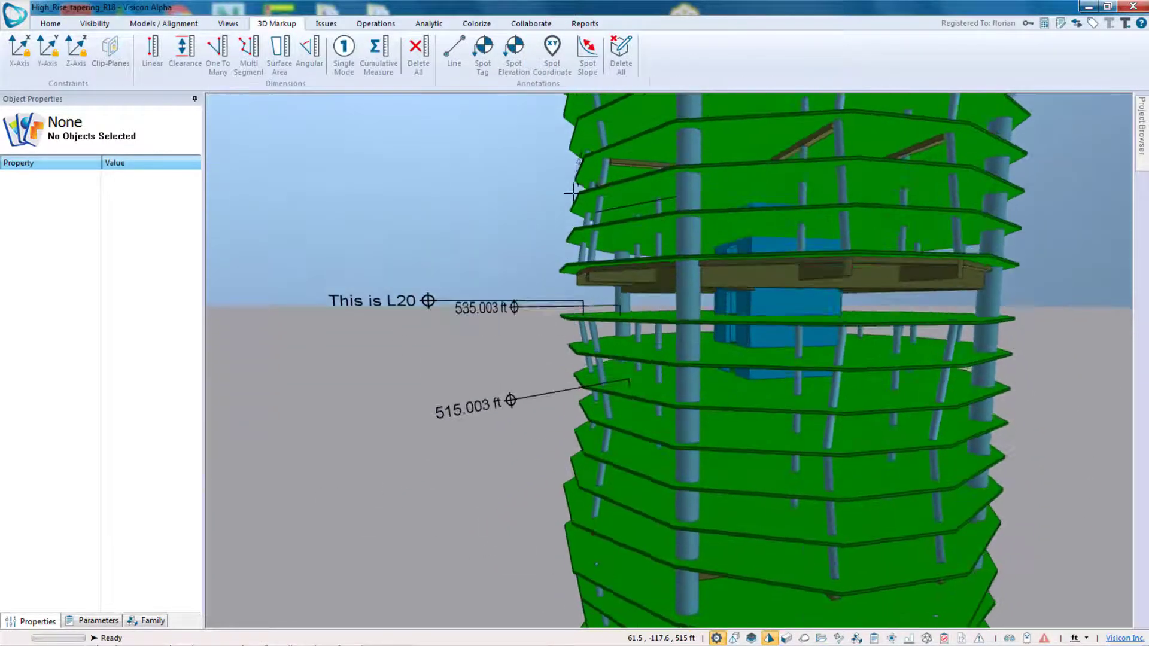
click(552, 54)
click(642, 464)
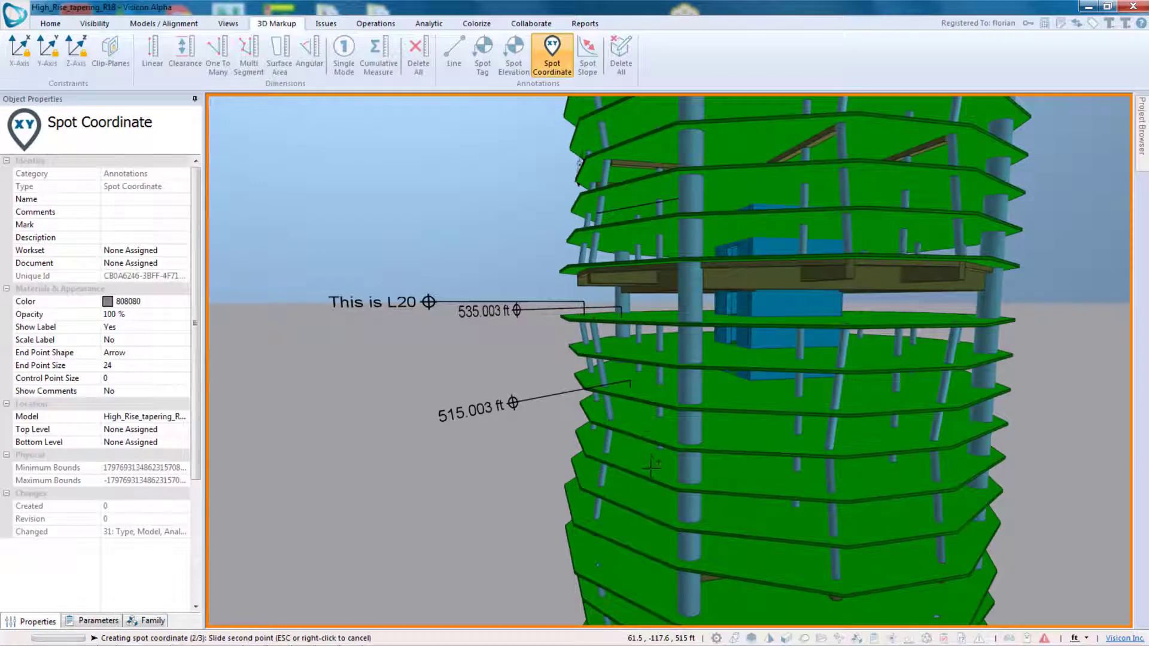
click(642, 465)
key(Escape)
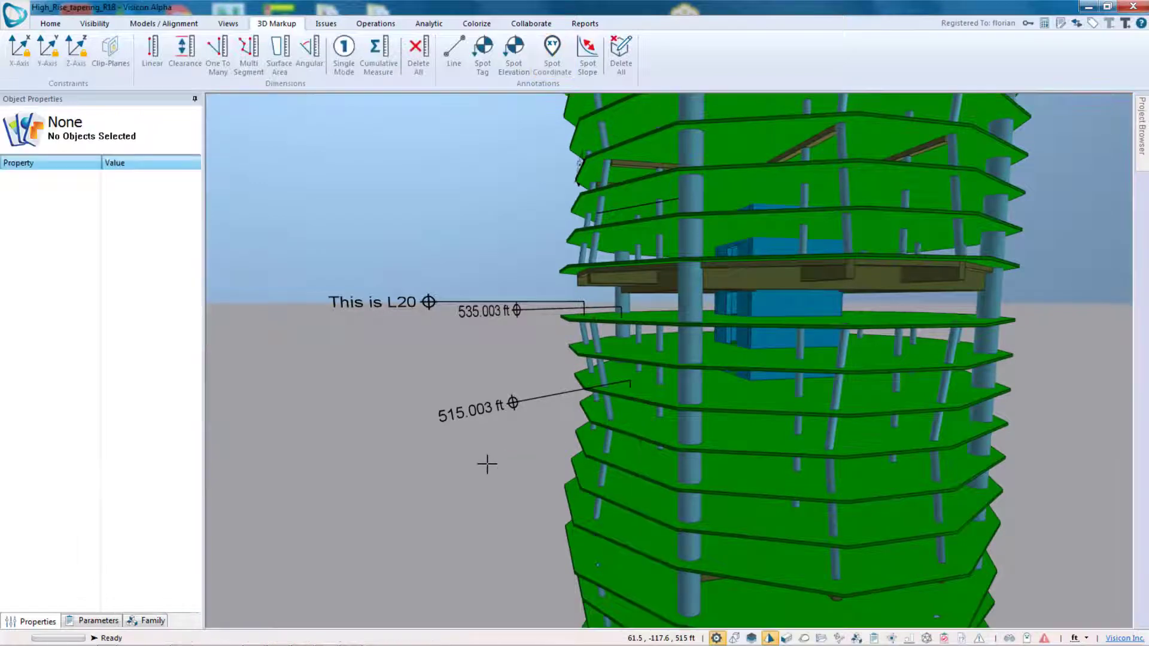
Step: Find the misplaced spot coordinate beneath the Level 47 slab, delete it, and confirm the deletion
middle_drag(504, 485, 510, 464)
scroll(618, 432, up, 2)
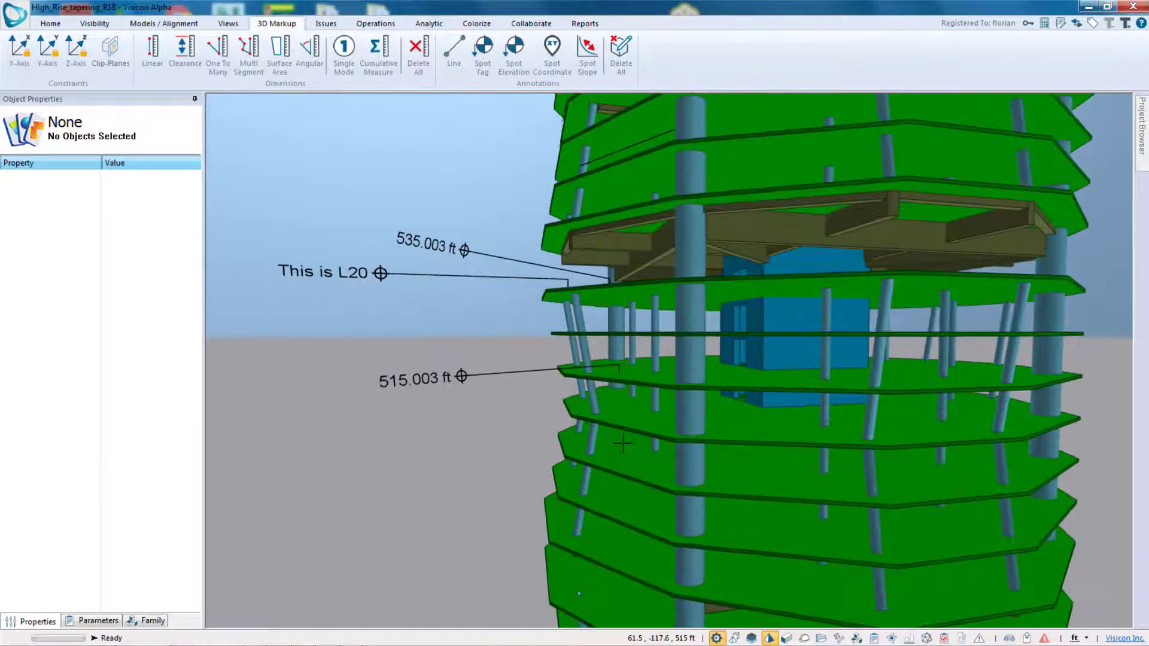
middle_drag(591, 486, 609, 447)
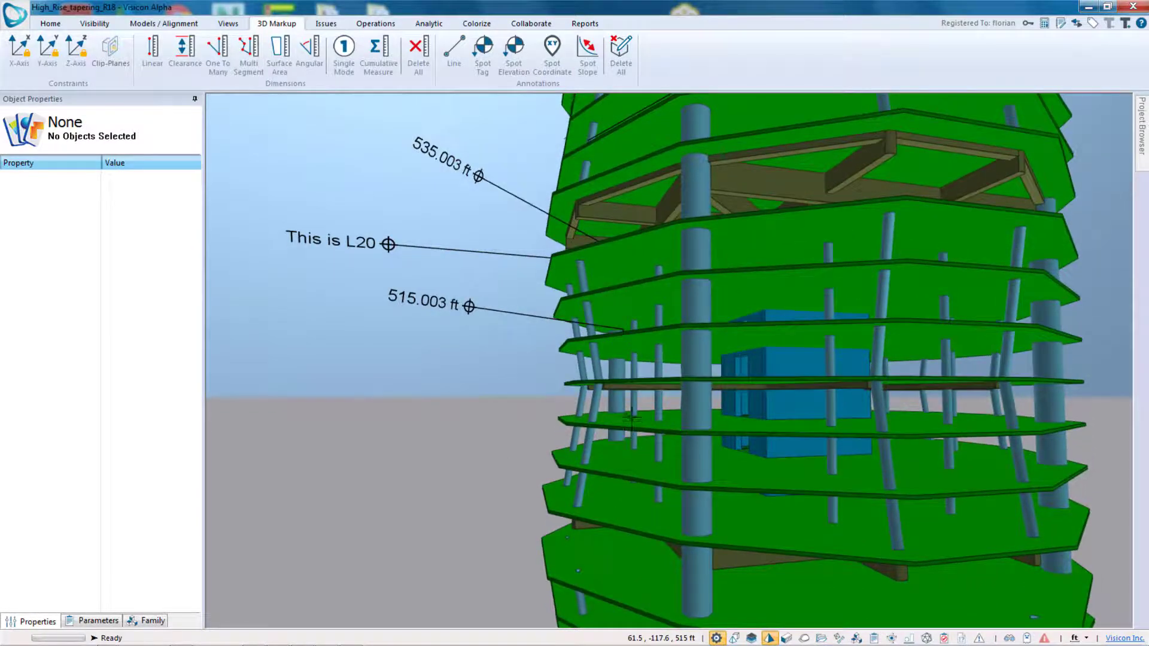
click(631, 416)
click(626, 421)
scroll(622, 422, up, 5)
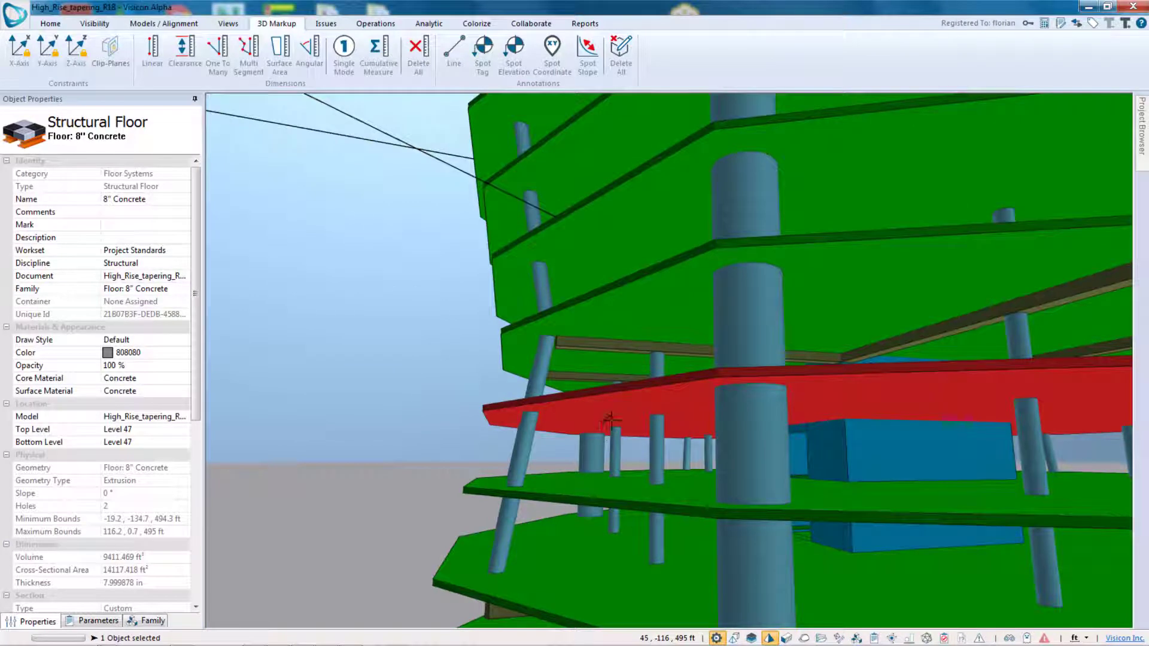
click(298, 280)
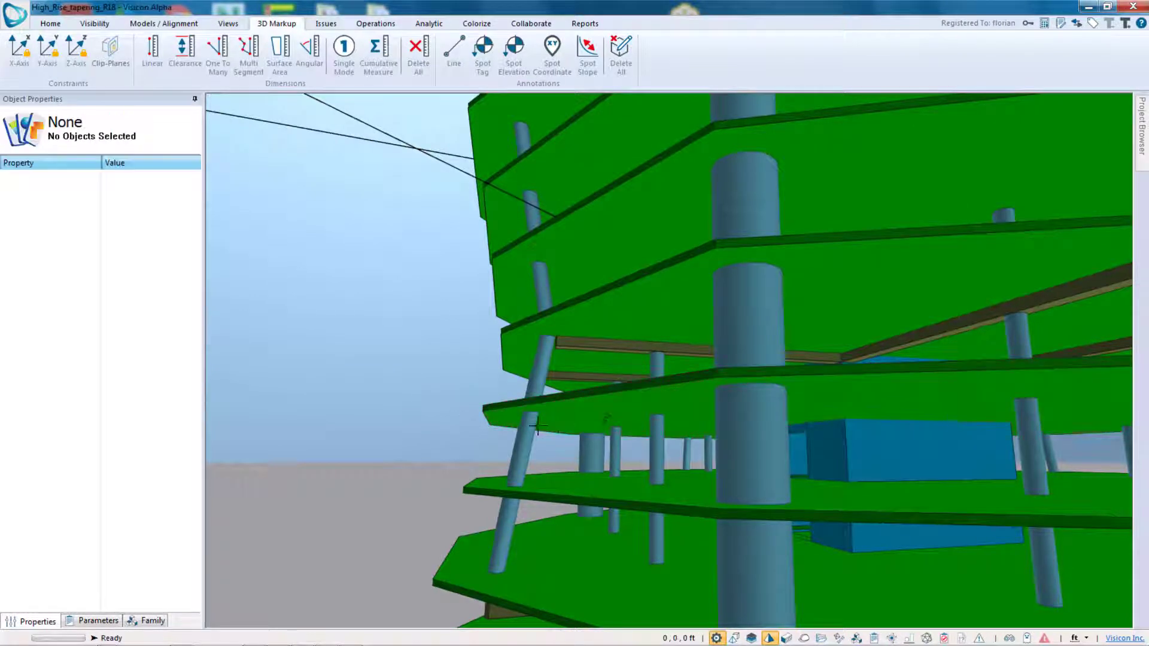
click(605, 415)
key(Delete)
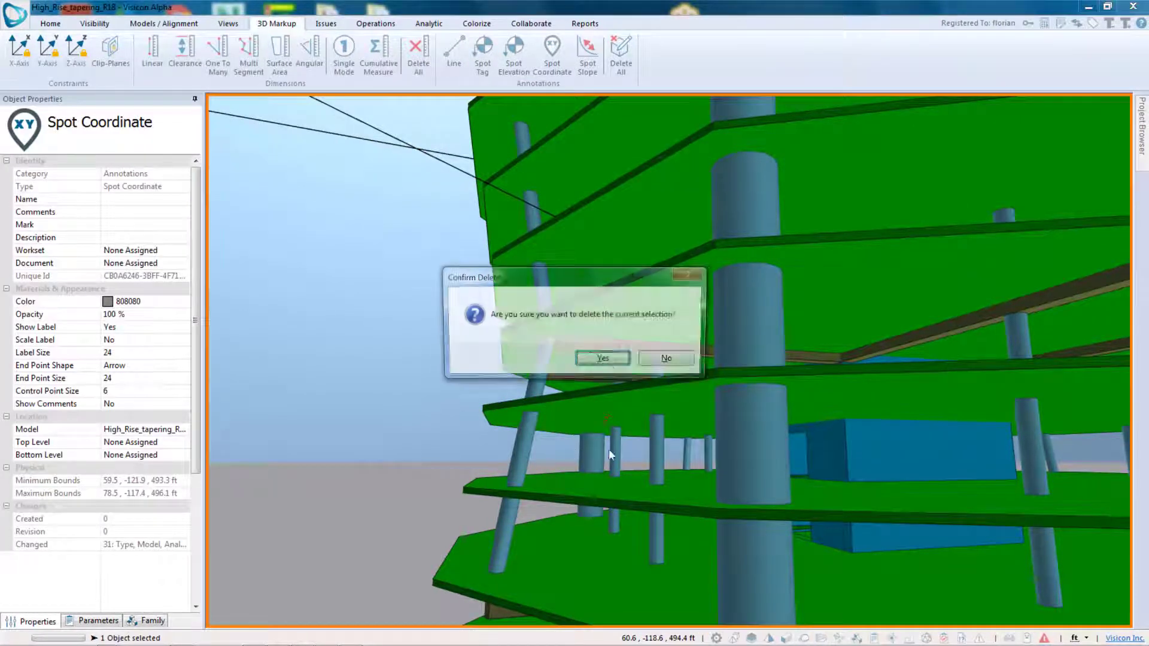
click(612, 372)
Step: Place a spot coordinate rooted on the slab two floors below the second spot elevation, with its head outside the building
mouse_move(575, 465)
middle_down()
mouse_move(575, 493)
mouse_move(607, 392)
mouse_move(611, 418)
middle_up()
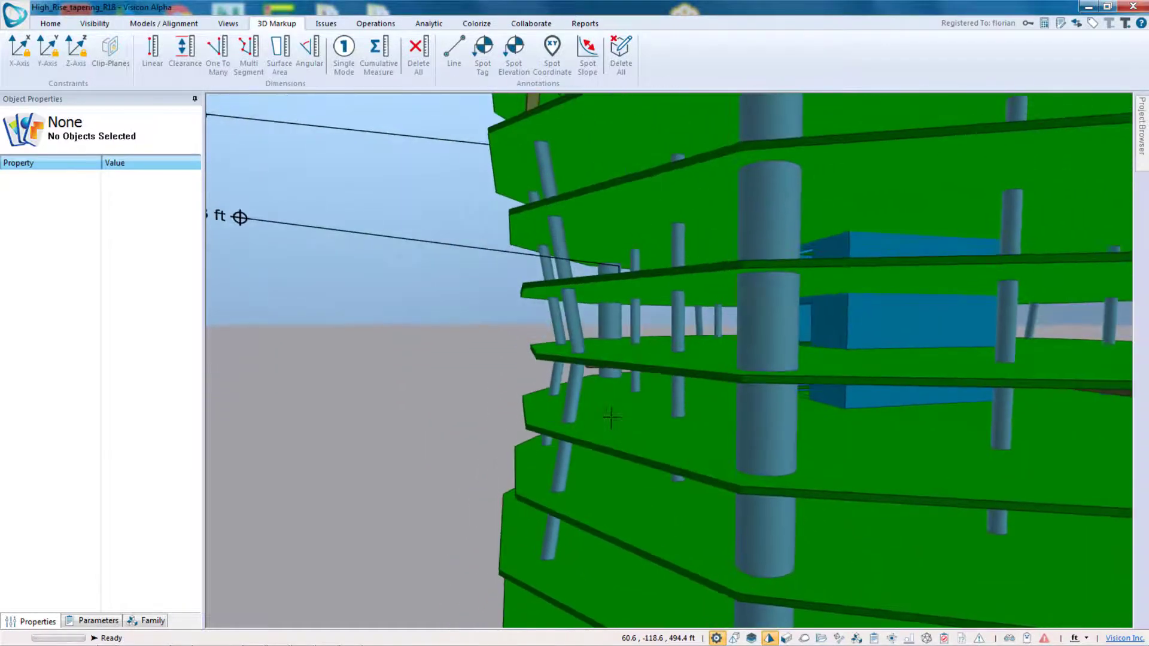
click(552, 50)
click(608, 412)
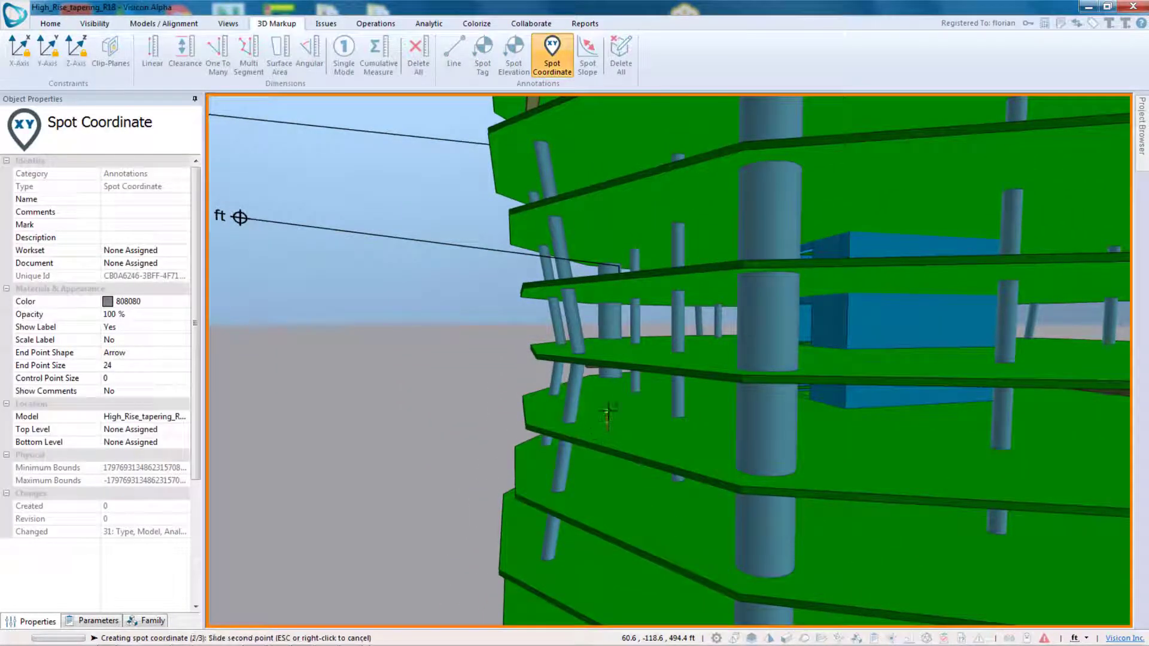
click(509, 420)
click(444, 428)
Step: Place a spot slope on the large vertical round column near the spot coordinate
scroll(440, 479, down, 7)
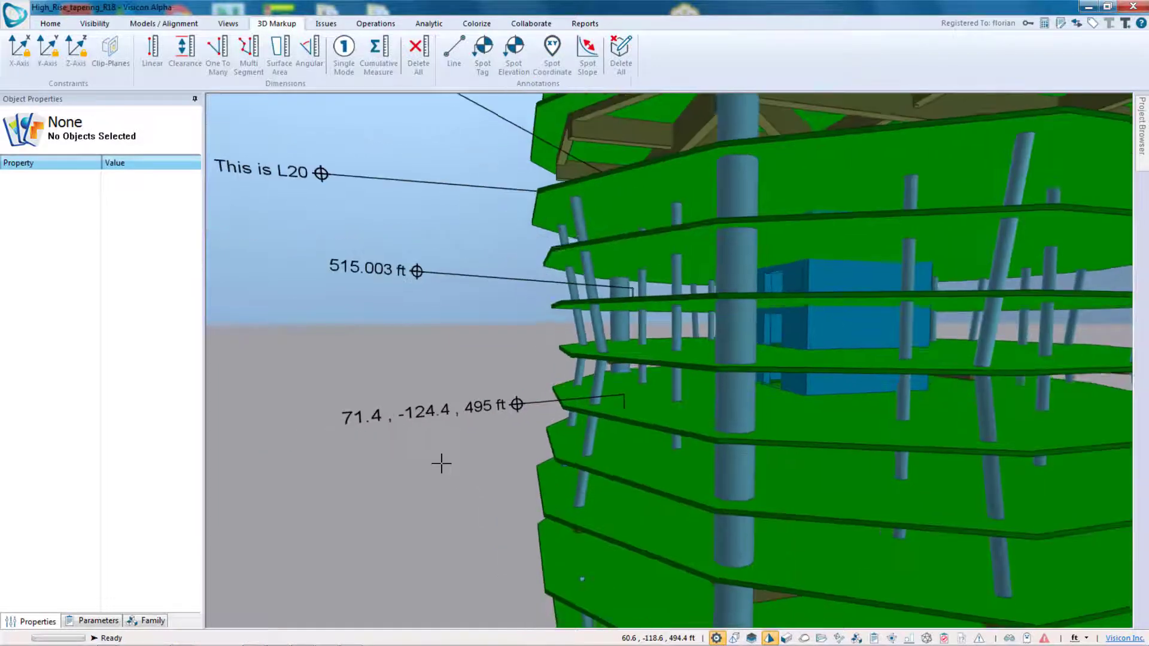
scroll(441, 462, down, 2)
scroll(478, 468, down, 2)
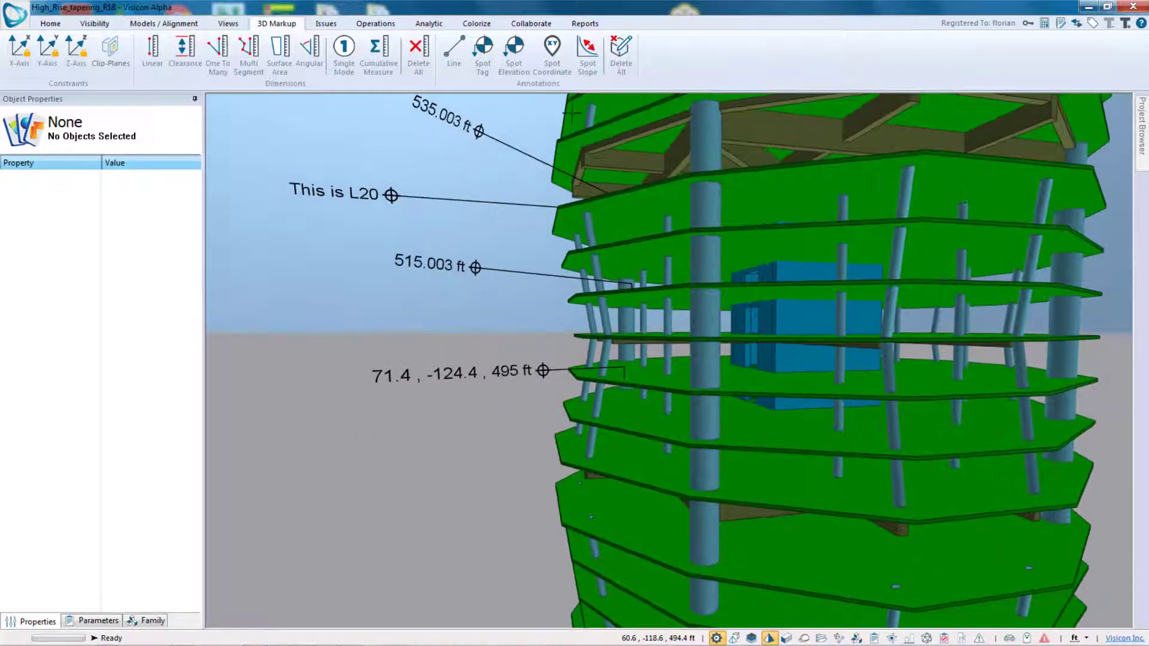
click(588, 54)
scroll(478, 288, up, 2)
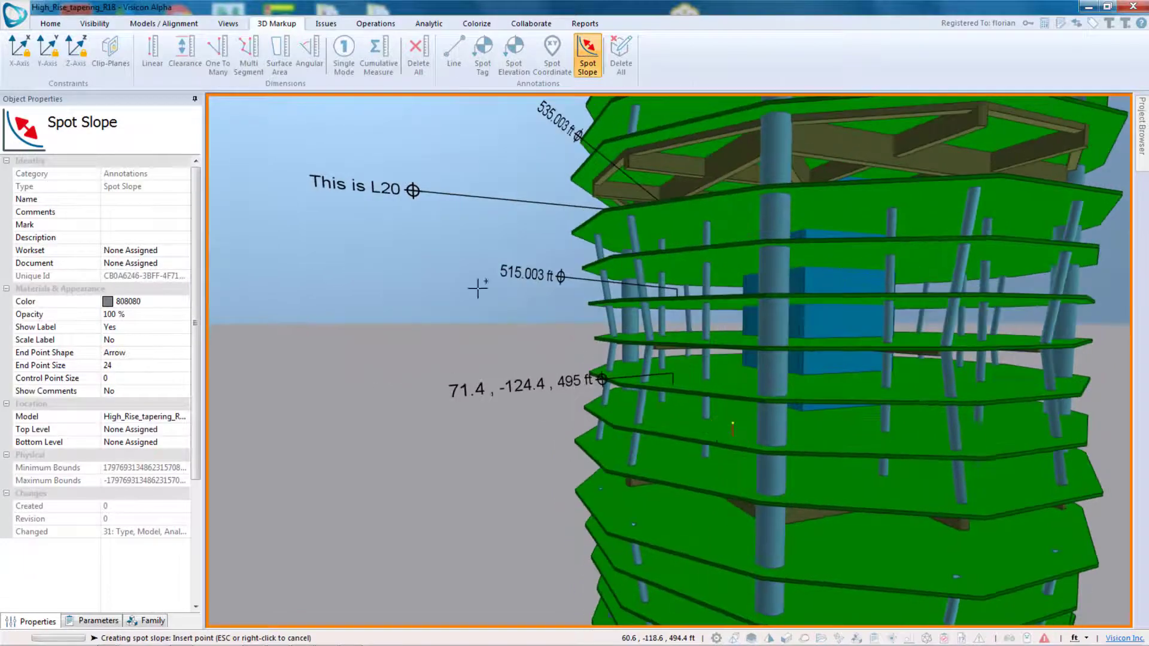
middle_drag(730, 394, 745, 378)
click(515, 244)
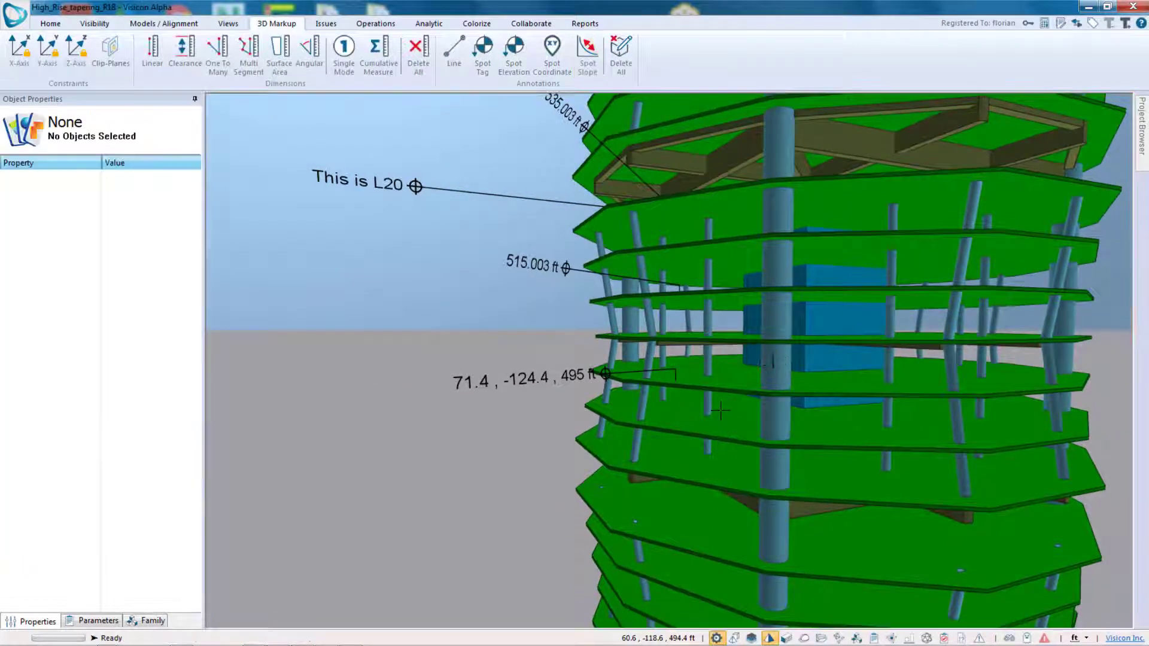
scroll(721, 411, up, 3)
mouse_move(926, 418)
middle_down()
mouse_move(861, 437)
mouse_move(960, 330)
middle_up()
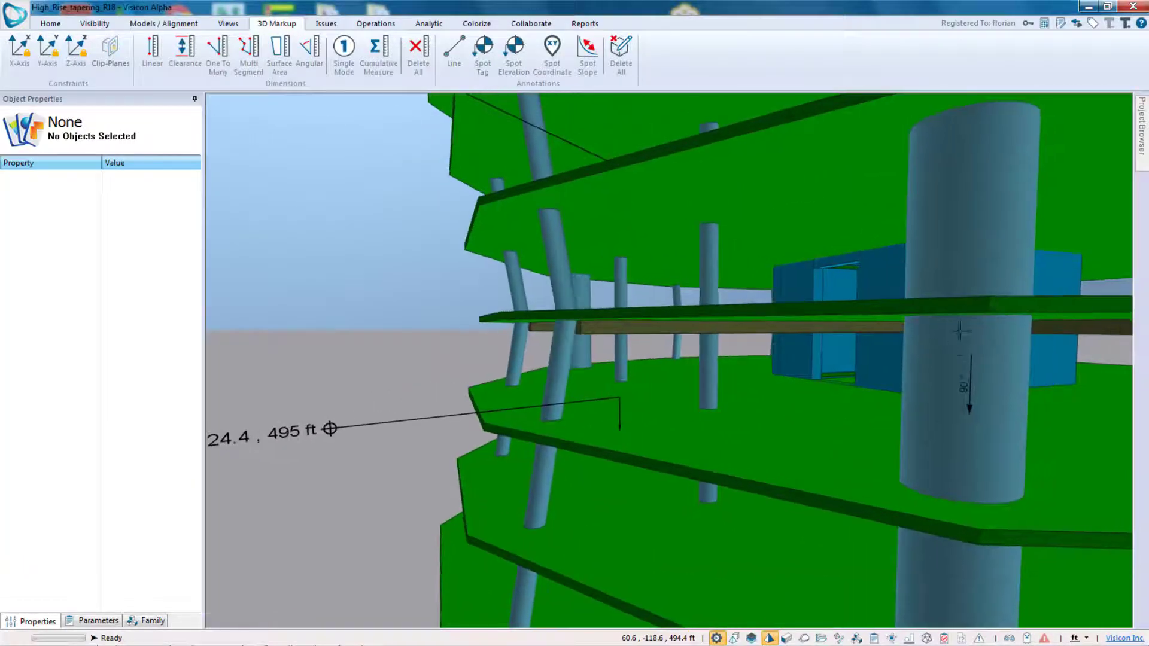
Step: Select the leaning 24" column near the spot coordinate and place a spot slope on it
mouse_move(821, 434)
middle_down()
mouse_move(764, 437)
mouse_move(839, 391)
middle_up()
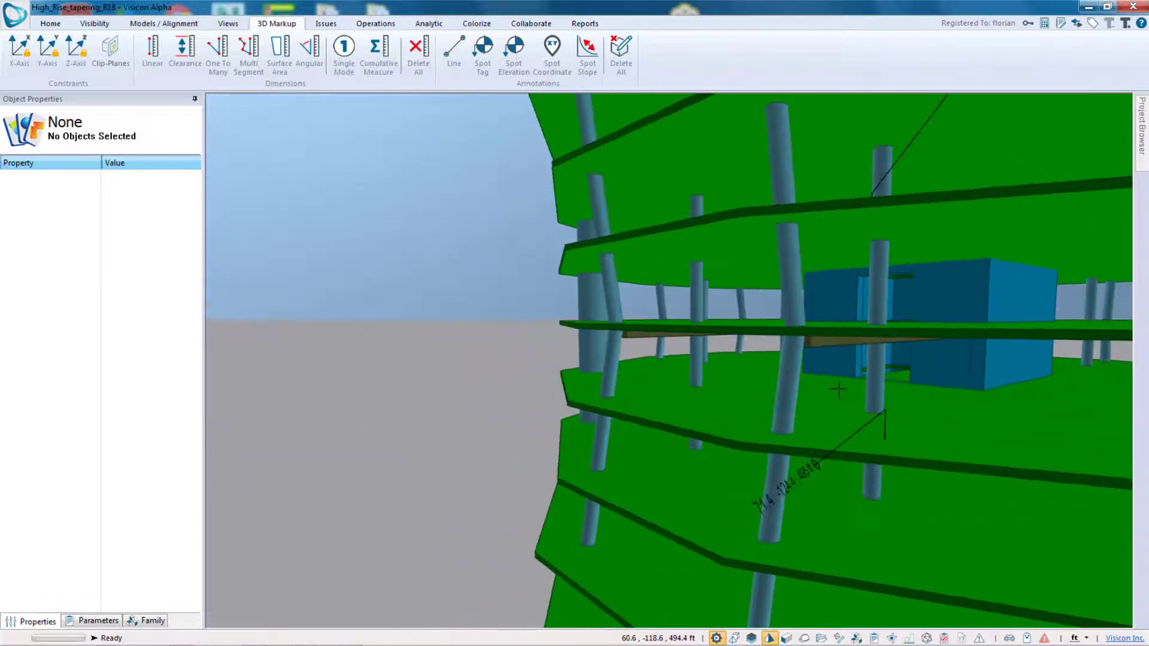
click(788, 361)
middle_drag(510, 282, 657, 267)
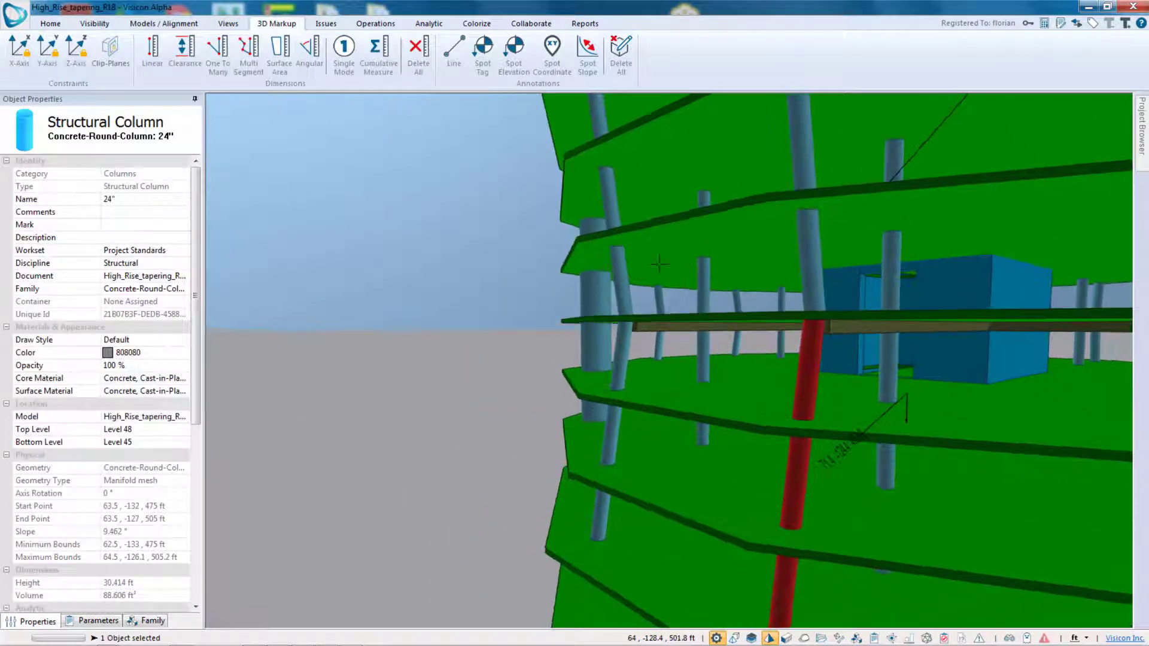
click(589, 51)
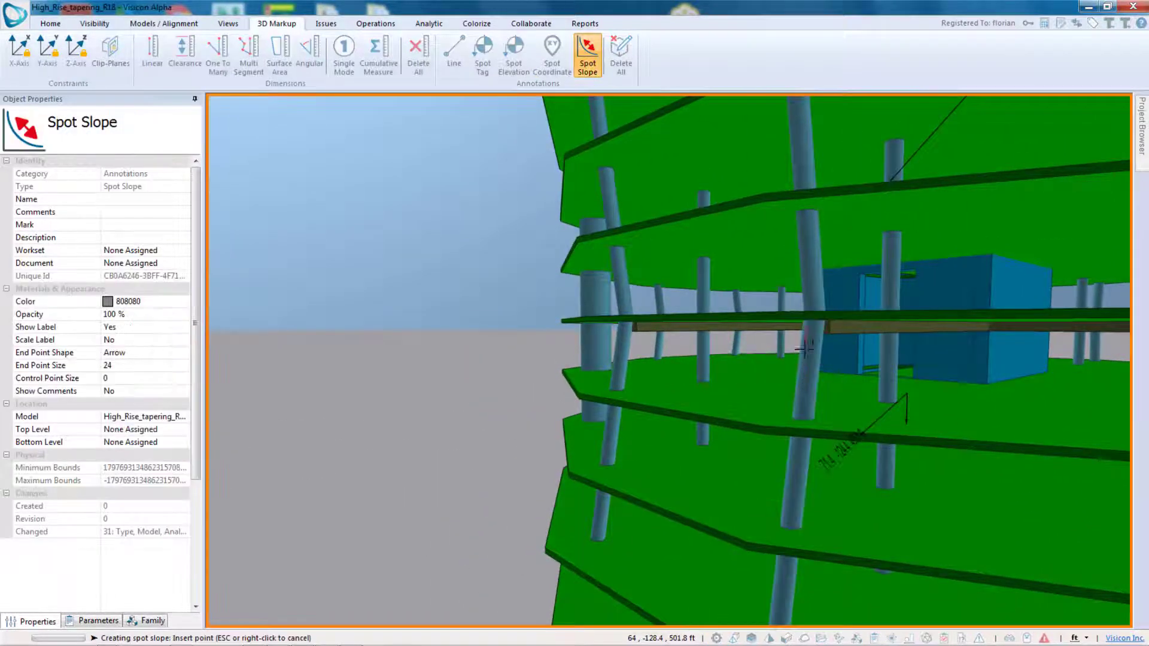
click(804, 388)
Step: Select the upper spot elevation and examine how the annotations read from different sides of the tower
mouse_move(799, 388)
middle_down()
mouse_move(895, 423)
mouse_move(640, 428)
middle_up()
mouse_move(804, 410)
middle_down()
mouse_move(815, 416)
mouse_move(683, 377)
mouse_move(529, 437)
mouse_move(575, 426)
mouse_move(659, 473)
mouse_move(739, 486)
mouse_move(838, 479)
middle_up()
scroll(683, 379, down, 6)
scroll(529, 438, down, 3)
click(863, 371)
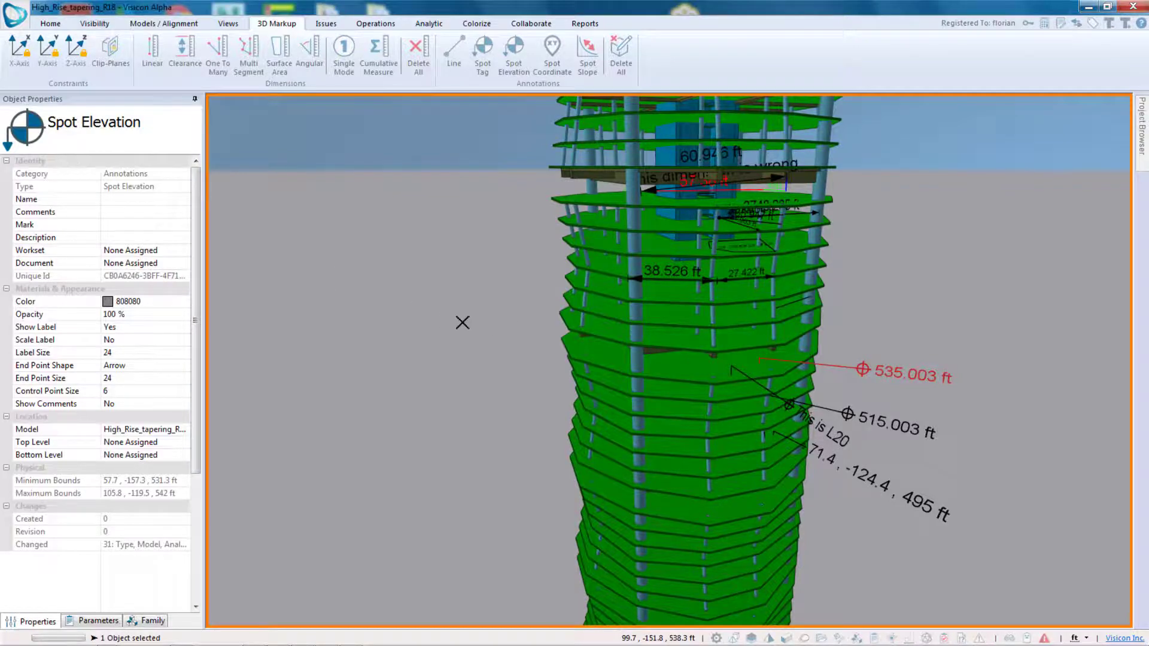
mouse_move(462, 322)
middle_down()
mouse_move(663, 317)
mouse_move(495, 336)
mouse_move(697, 345)
mouse_move(593, 330)
middle_up()
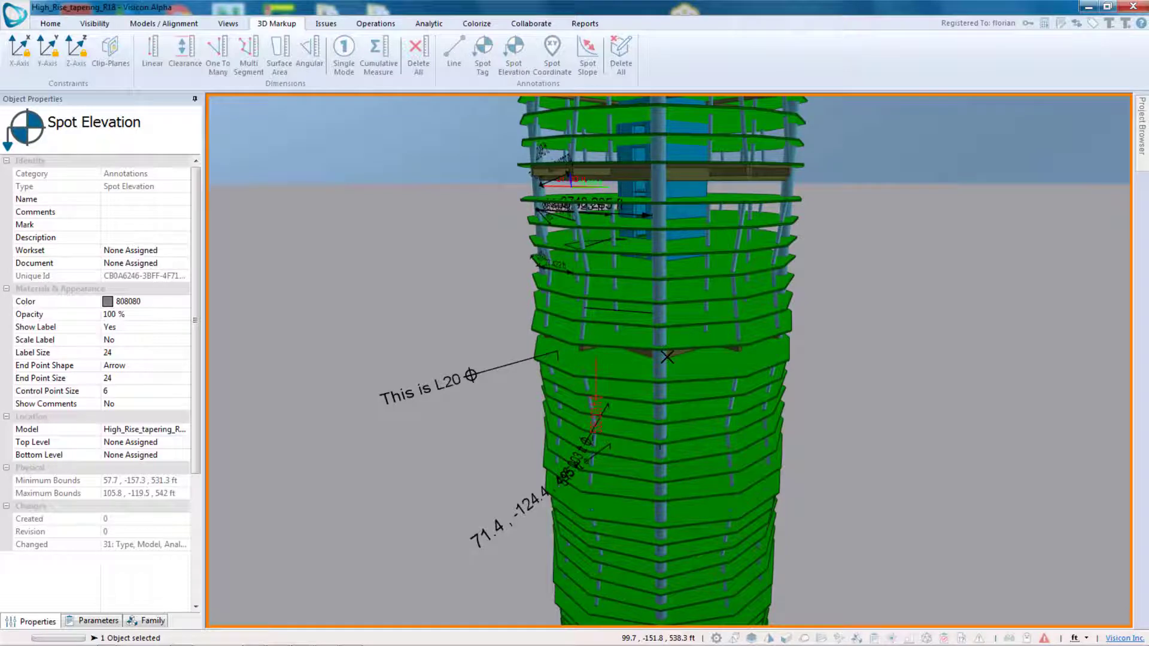
middle_drag(699, 362, 596, 351)
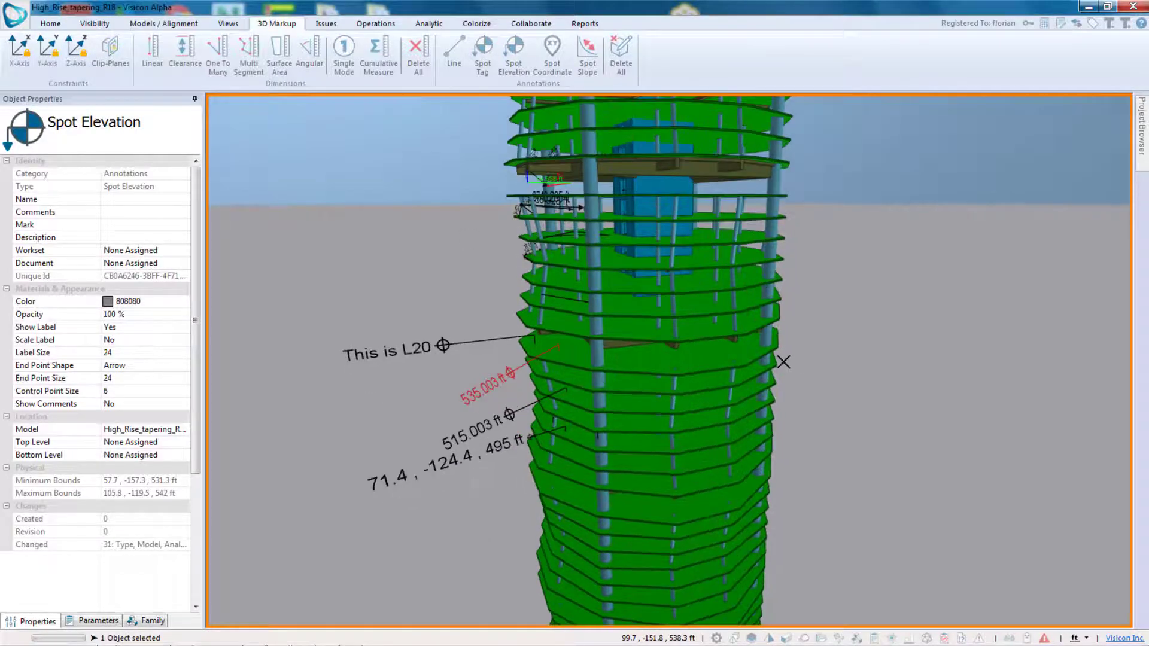
Step: Clear the selection and add a clip plane on the exposed shear wall of the blue central core, between Levels 57 and 58
mouse_move(783, 360)
middle_down()
mouse_move(700, 361)
mouse_move(670, 395)
middle_up()
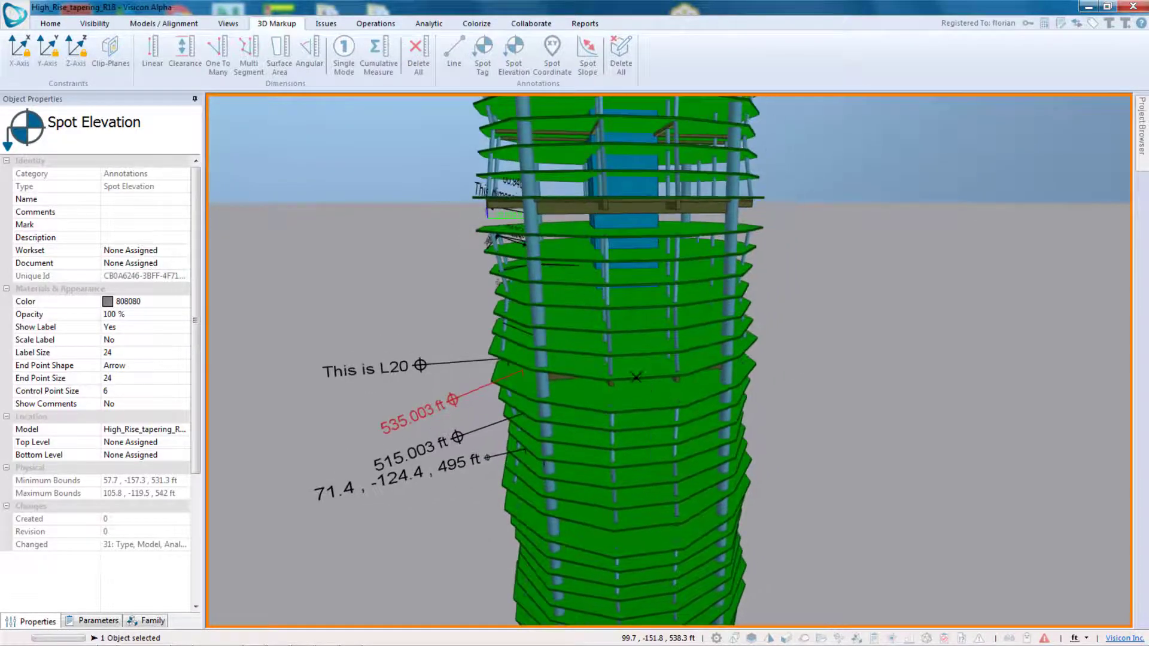
scroll(634, 371, up, 2)
mouse_move(631, 224)
middle_down()
mouse_move(642, 323)
mouse_move(642, 263)
middle_up()
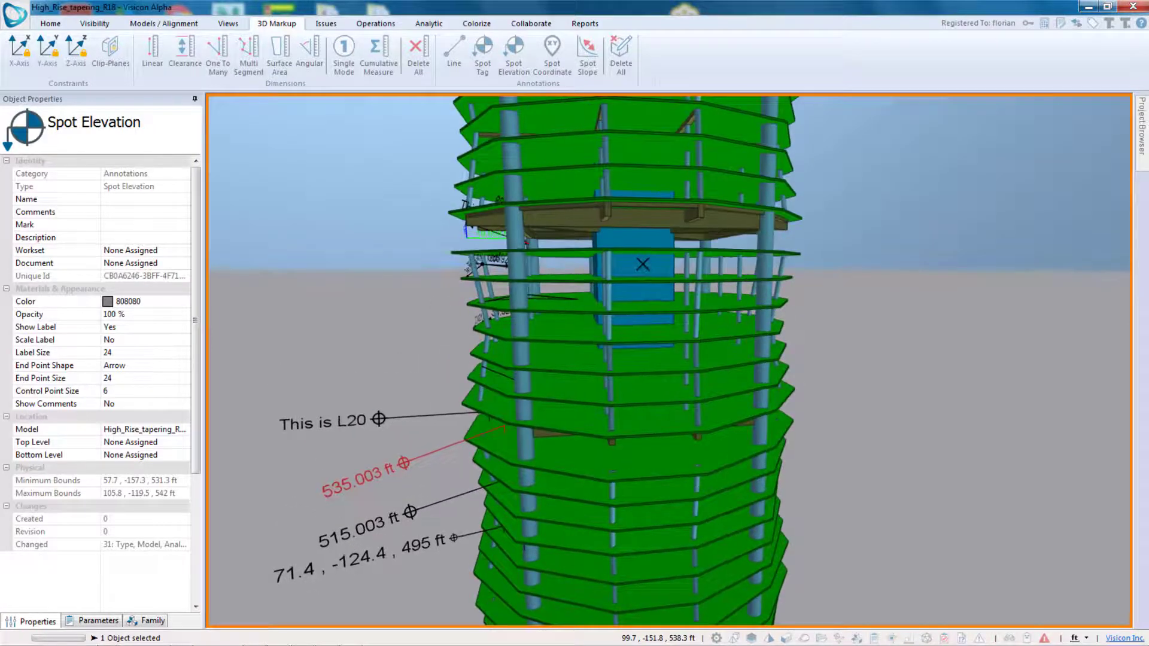
click(1032, 305)
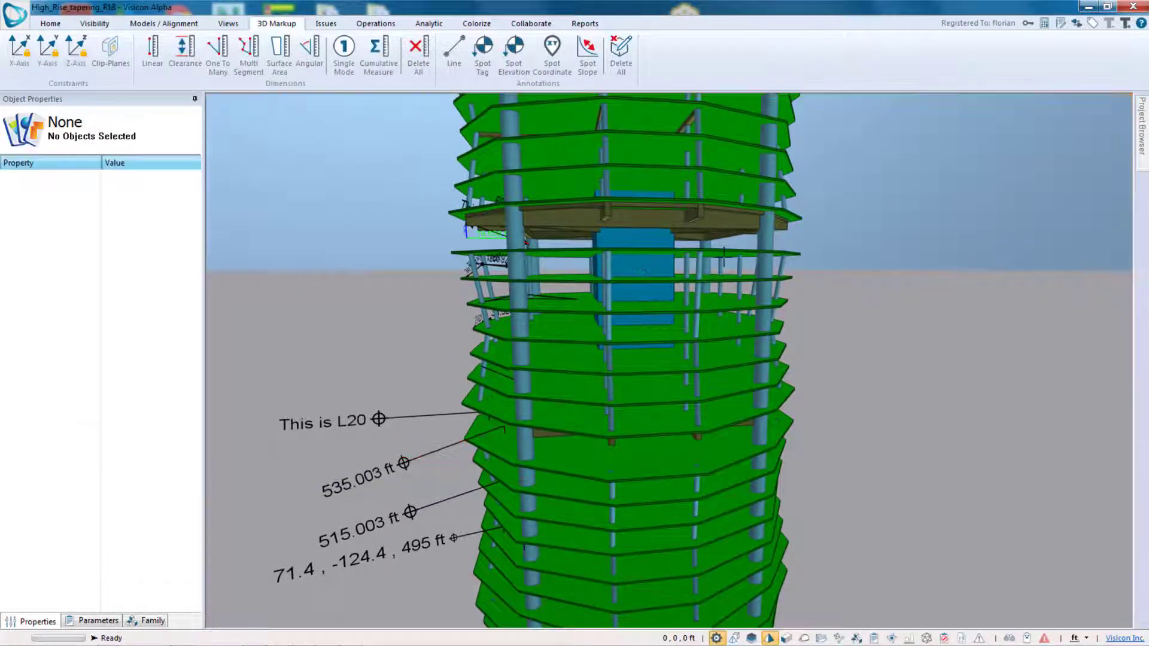
click(635, 267)
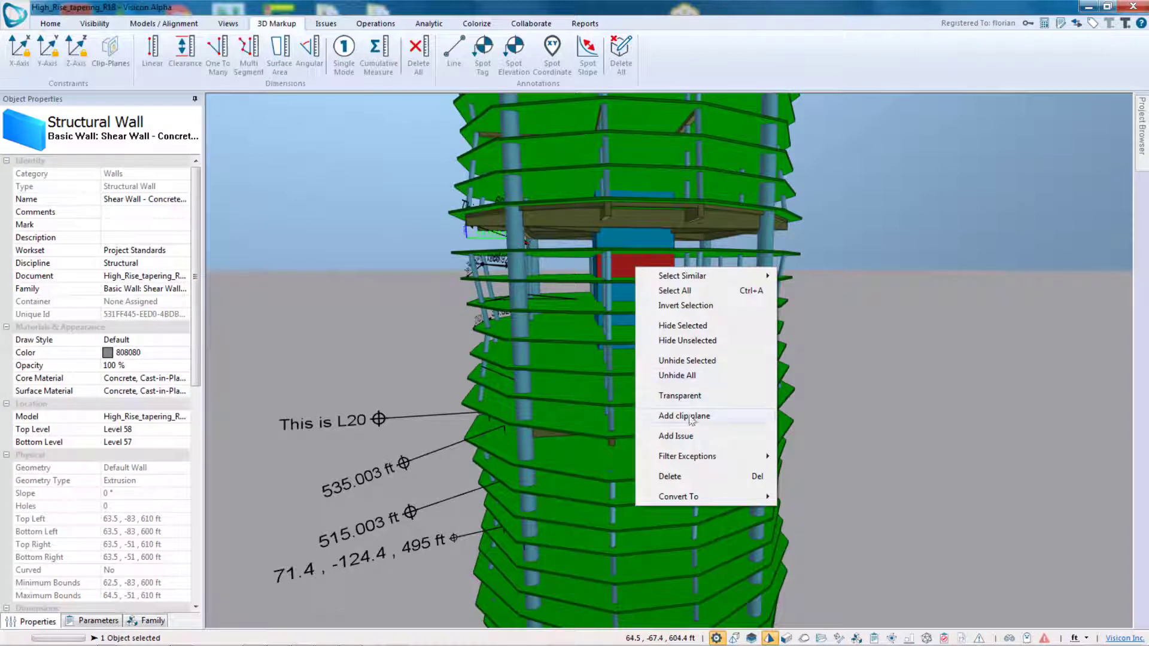
click(688, 416)
middle_drag(666, 396, 641, 394)
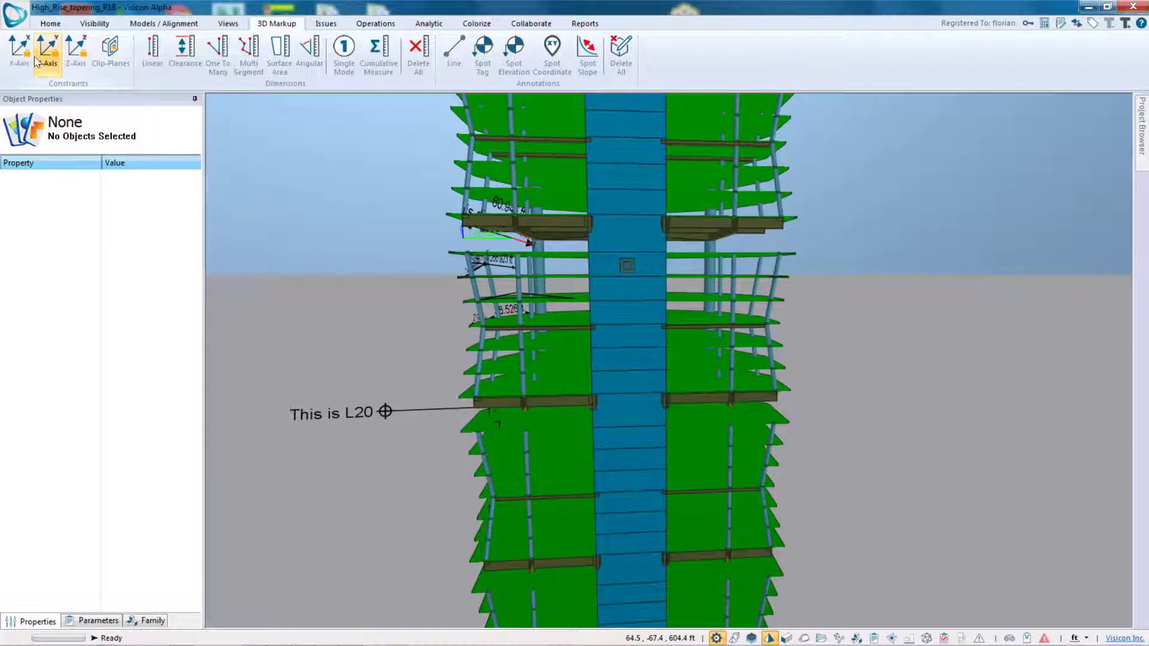
Step: With the clip-plane constraint on, place a linear dimension diagonally across the section, from the slab corner above the L20 tag to the opposite corner six floors up
click(112, 59)
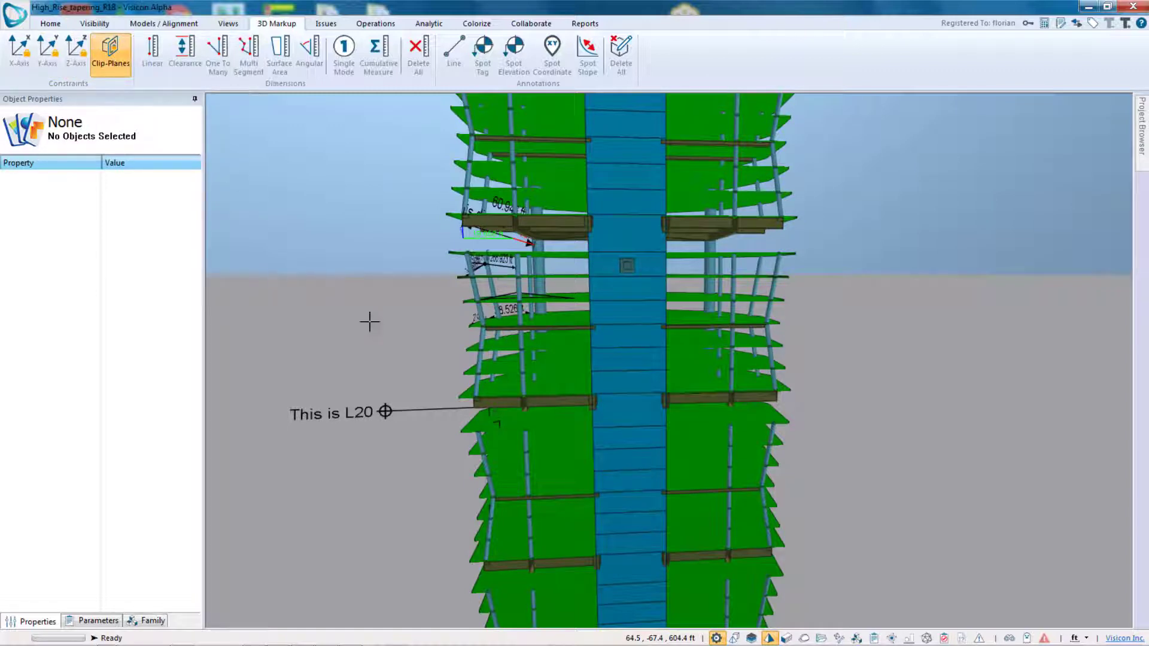
middle_drag(464, 398, 441, 381)
scroll(442, 381, up, 3)
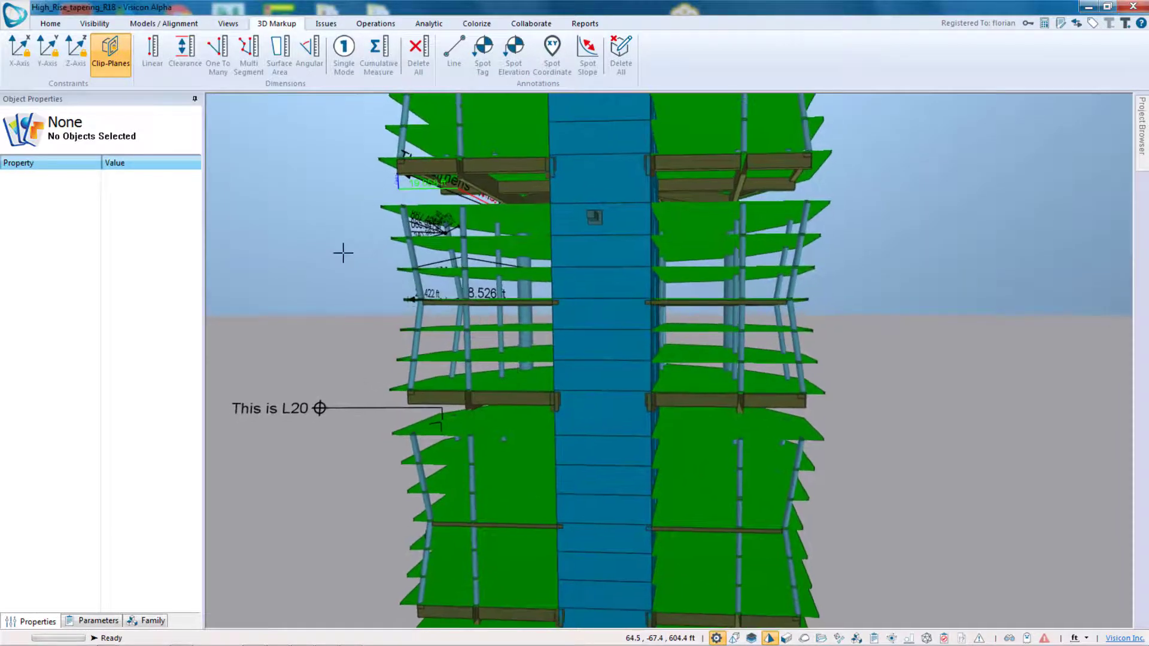
scroll(514, 379, up, 4)
middle_drag(522, 383, 544, 385)
click(152, 58)
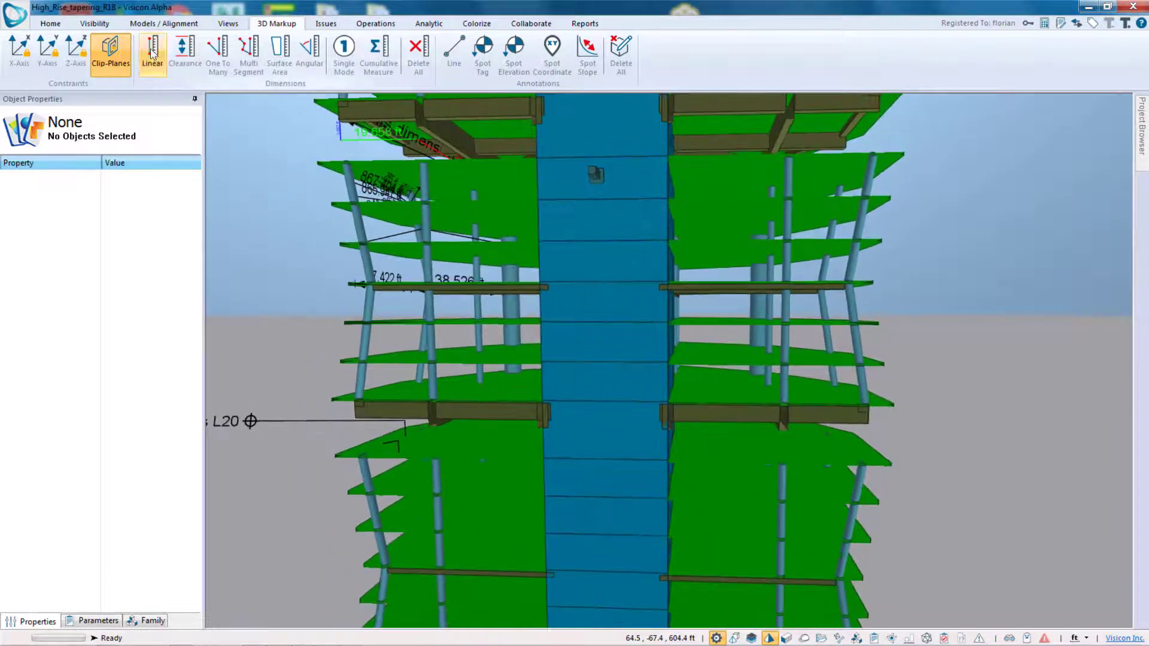
click(332, 399)
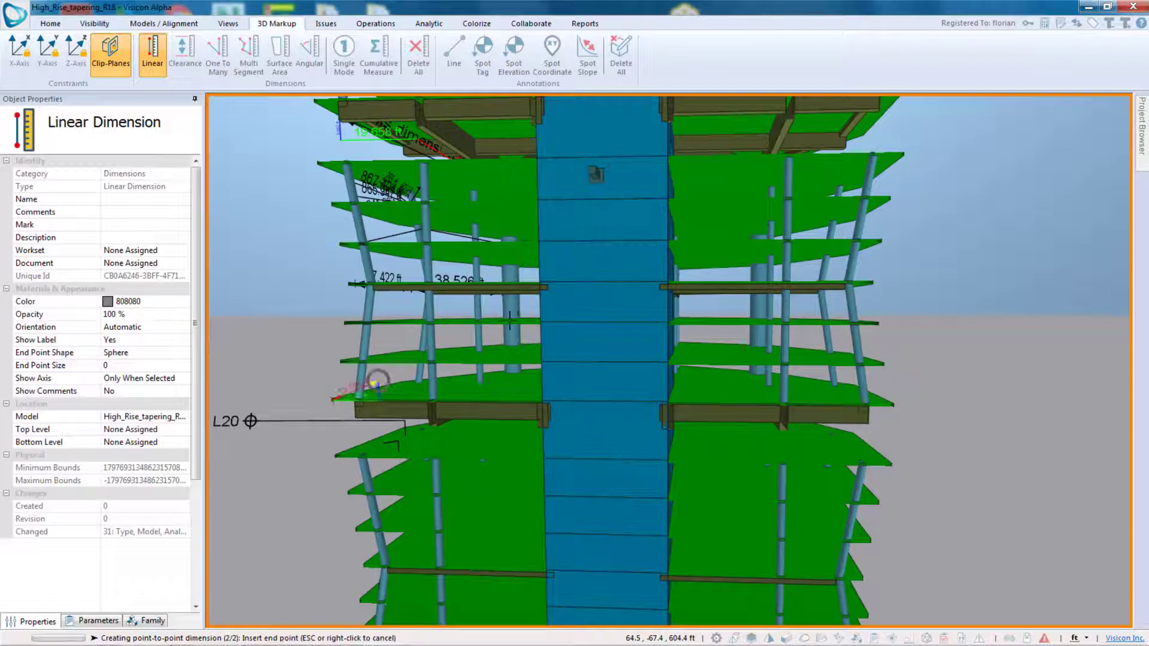
click(901, 155)
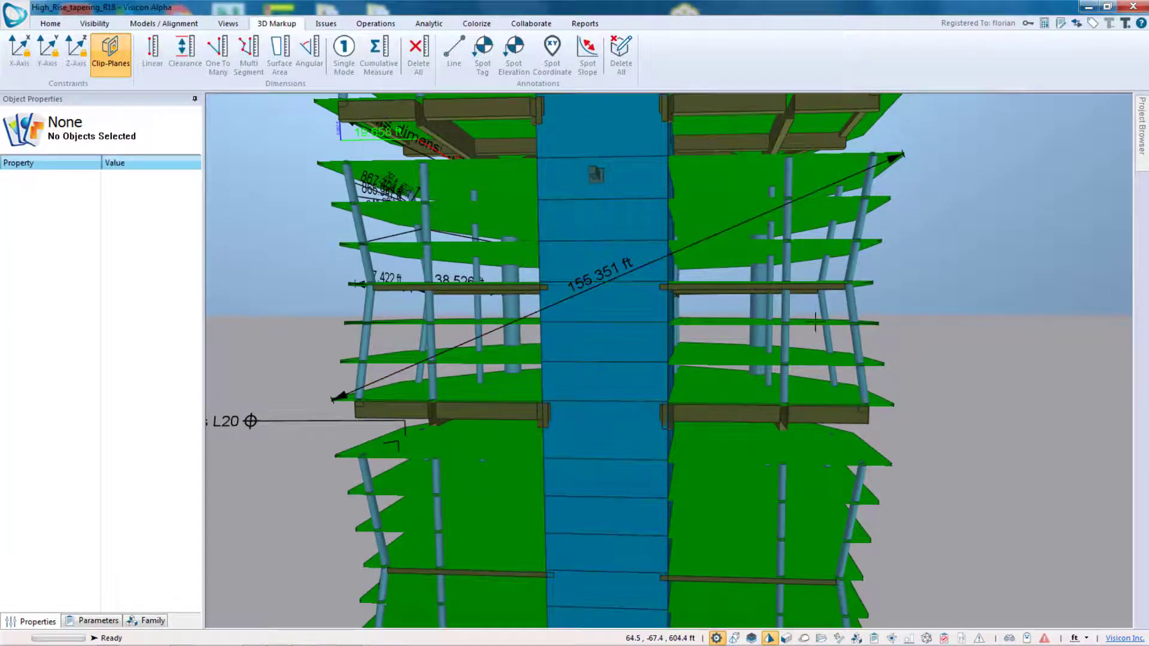
drag(699, 244, 563, 325)
scroll(563, 325, down, 1)
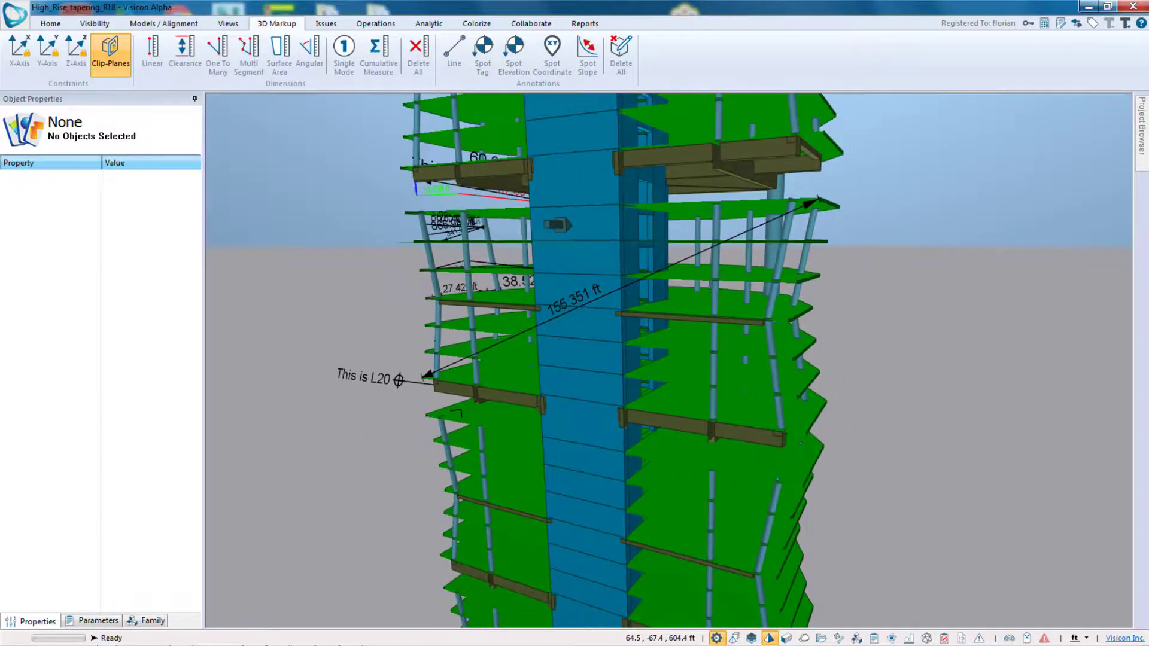